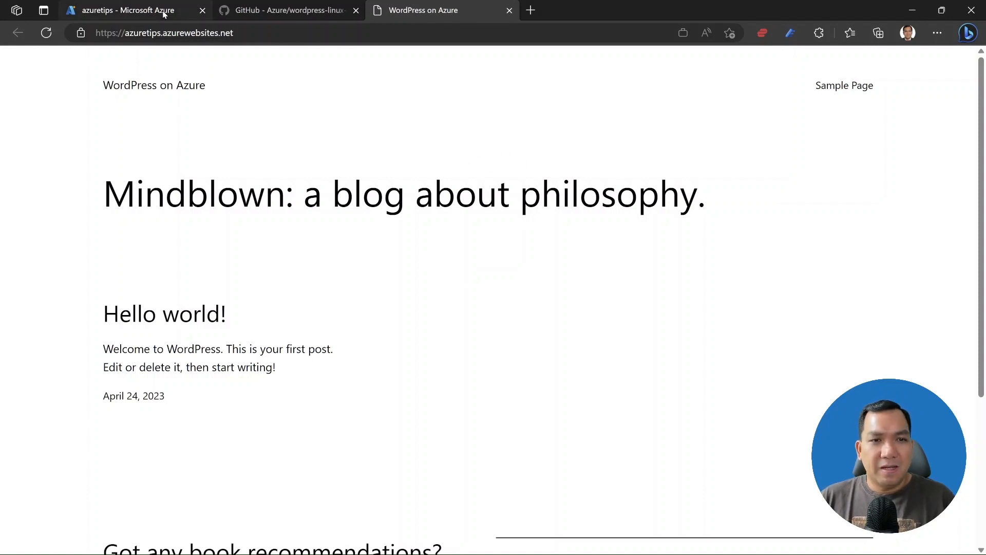
Switch to the GitHub WordPress App Service repository tab.
{"action": "left_click", "coordinate": [288, 11]}
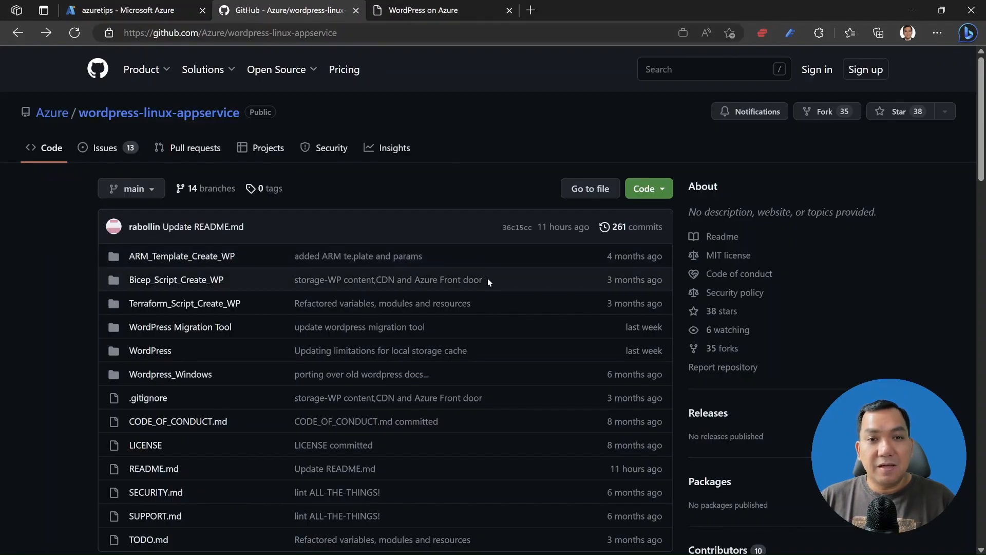
Open the README's 'Migrate any WordPress site to WordPress on Linux App Service' guide.
{"action": "scroll", "coordinate": [489, 283], "scroll_direction": "down", "scroll_amount": 8}
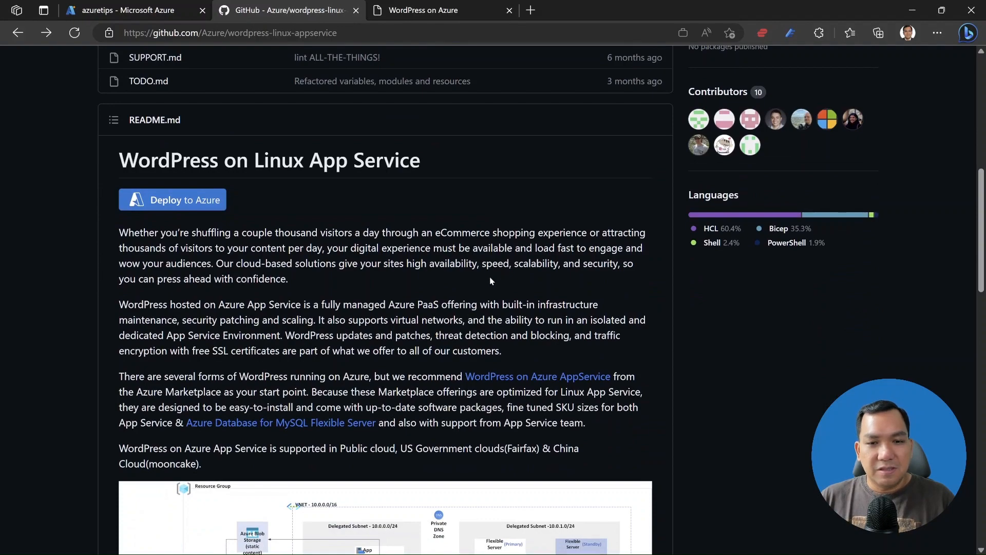
{"action": "scroll", "coordinate": [491, 276], "scroll_direction": "down", "scroll_amount": 2}
{"action": "scroll", "coordinate": [458, 351], "scroll_direction": "down", "scroll_amount": 10}
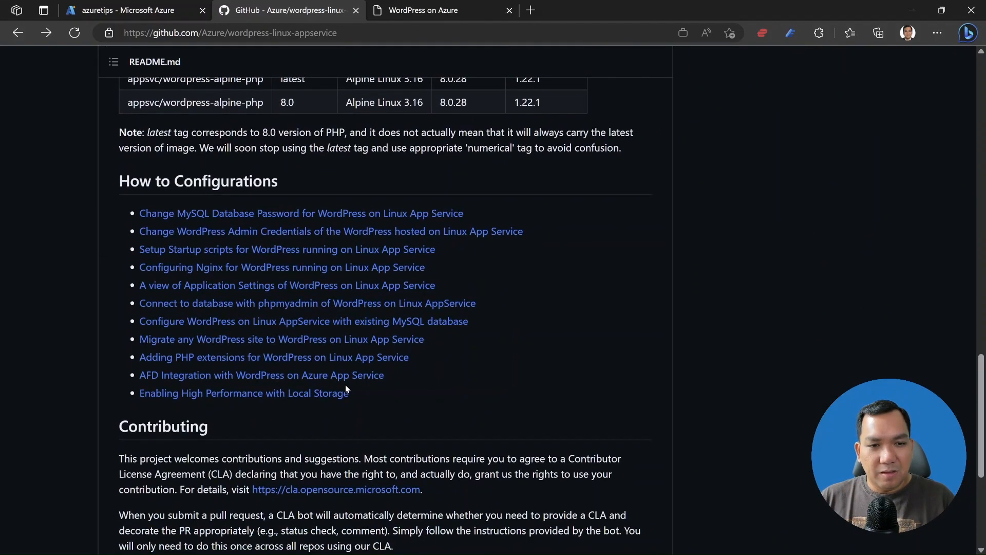
{"action": "left_click", "coordinate": [344, 345]}
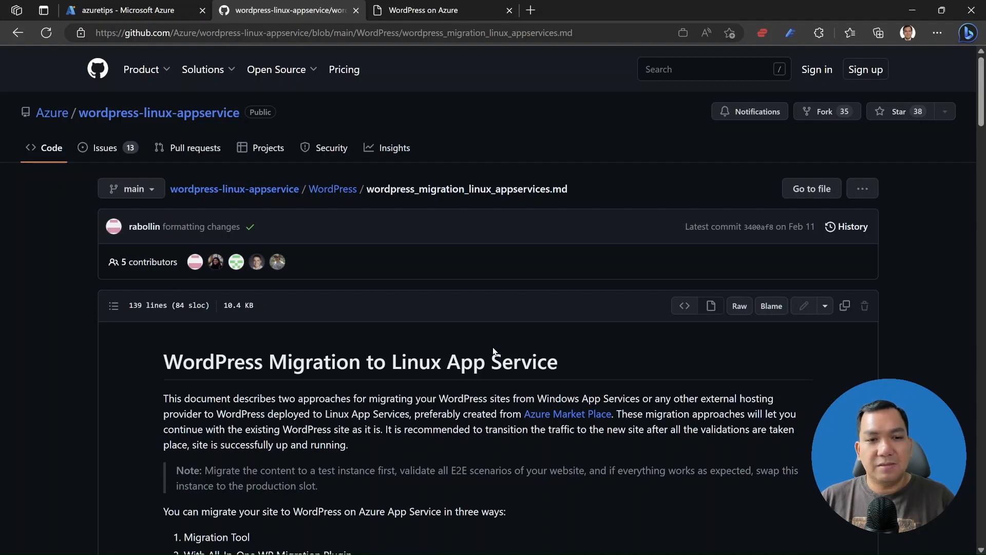
Open the '1. Migration Tool' document link in a new tab.
{"action": "scroll", "coordinate": [493, 352], "scroll_direction": "down", "scroll_amount": 2}
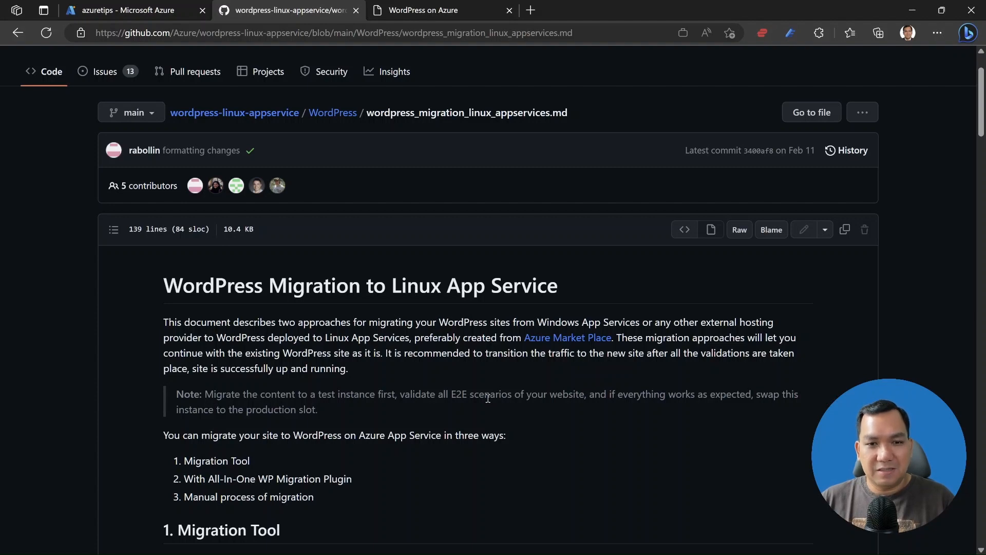
{"action": "scroll", "coordinate": [488, 399], "scroll_direction": "down", "scroll_amount": 5}
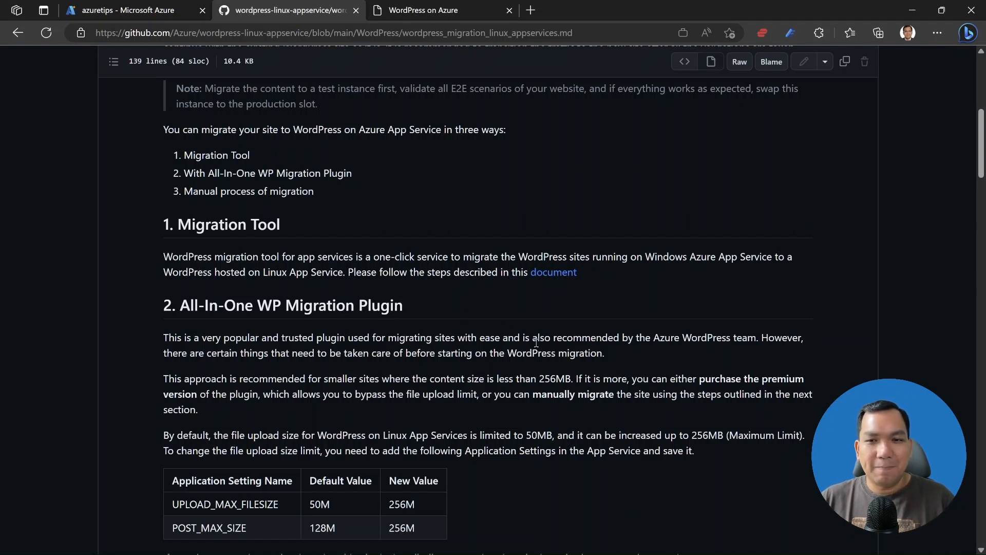
{"action": "right_click", "coordinate": [552, 273]}
{"action": "left_click", "coordinate": [593, 282]}
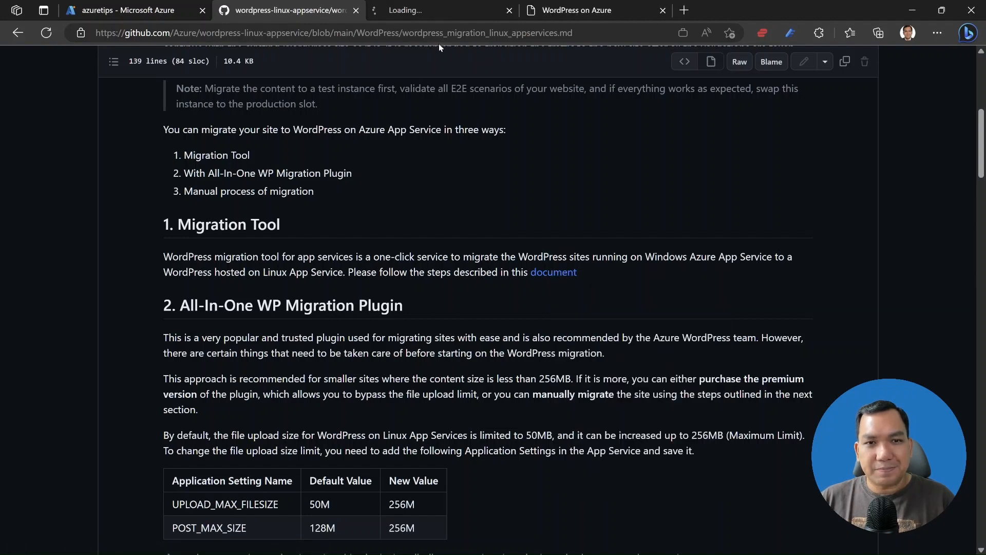
Read WordPress_Migration_Tool.md, highlighting the words Windows and Linux.
{"action": "left_click", "coordinate": [445, 12]}
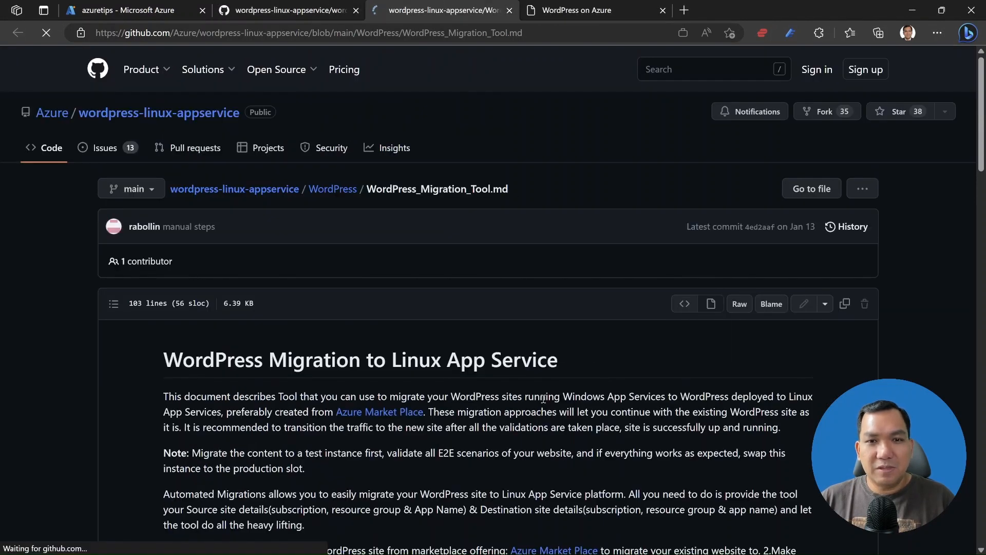
{"action": "scroll", "coordinate": [445, 315], "scroll_direction": "down", "scroll_amount": 3}
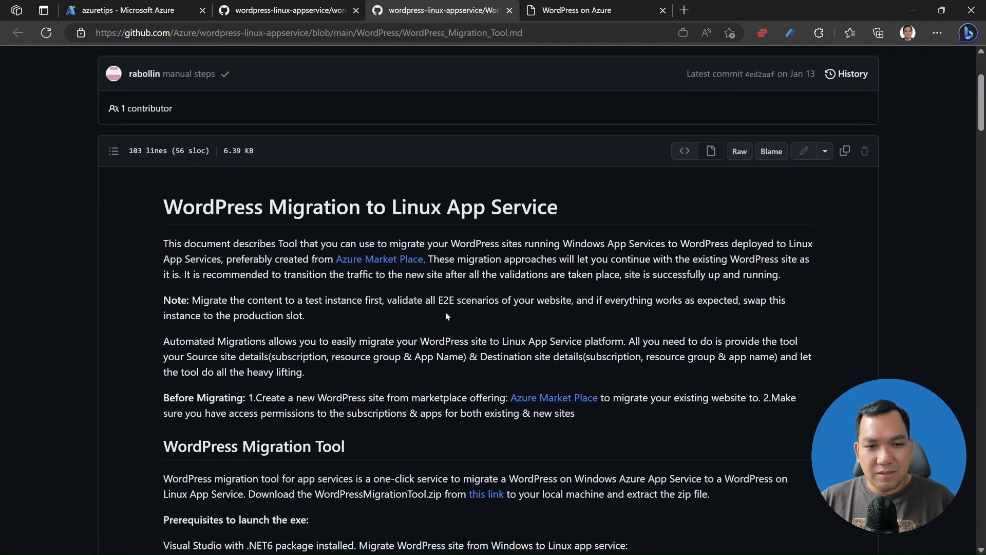
{"action": "scroll", "coordinate": [445, 315], "scroll_direction": "down", "scroll_amount": 5}
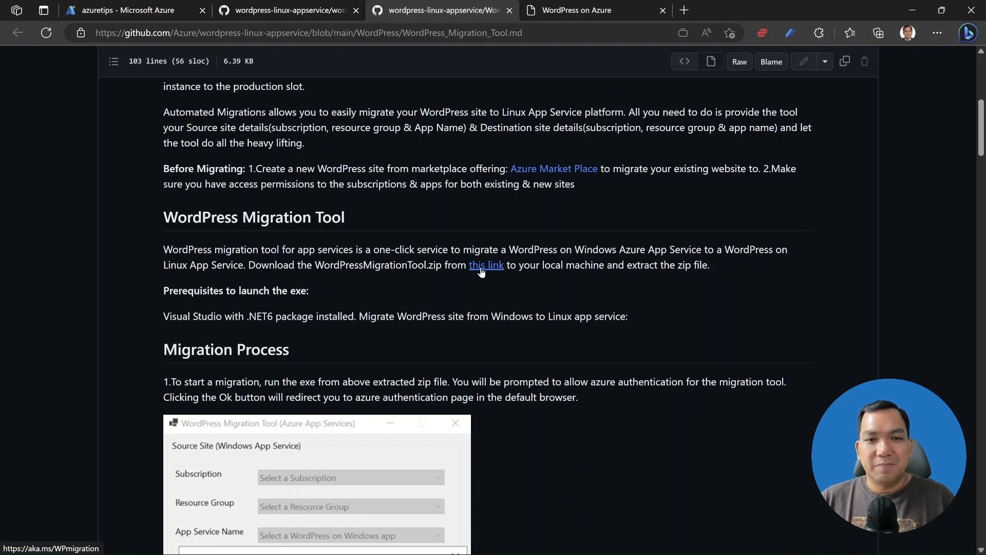
{"action": "scroll", "coordinate": [545, 356], "scroll_direction": "down", "scroll_amount": 2}
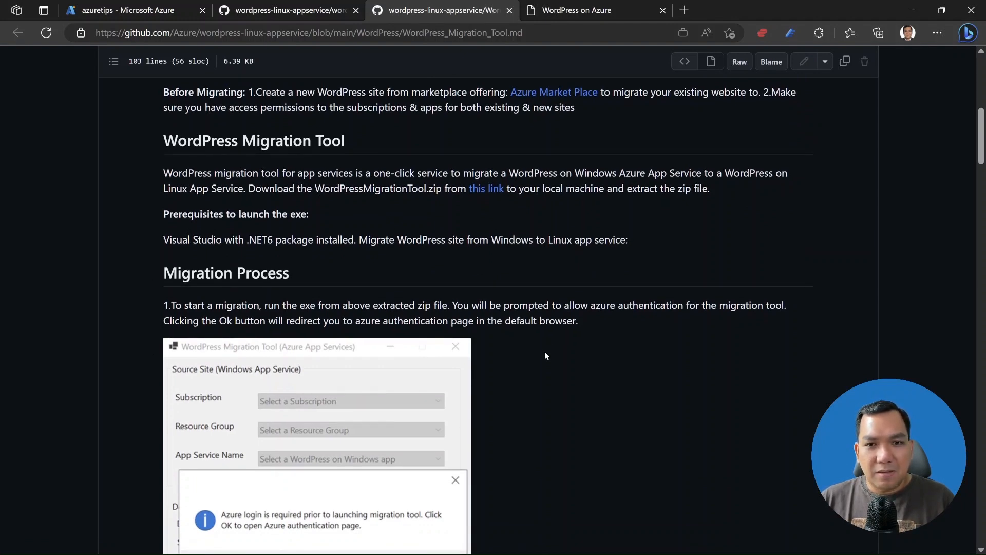
{"action": "scroll", "coordinate": [546, 355], "scroll_direction": "up", "scroll_amount": 2}
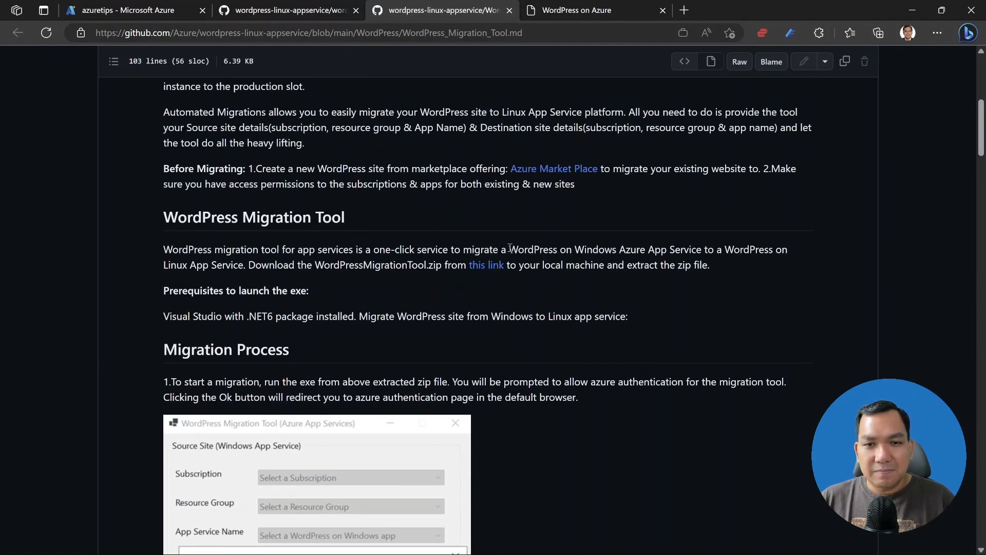
{"action": "left_click_drag", "start_coordinate": [510, 248], "coordinate": [567, 250]}
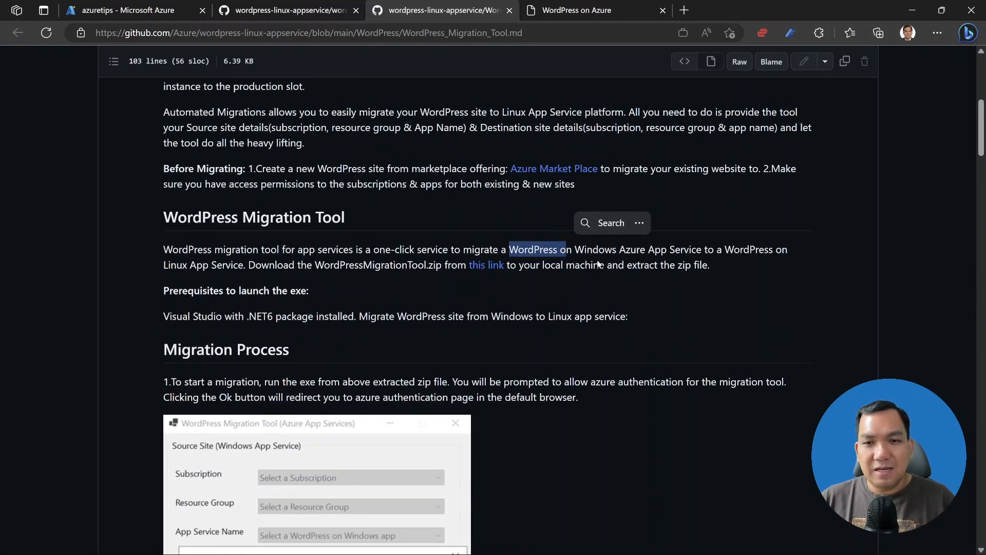
{"action": "left_click", "coordinate": [619, 253]}
{"action": "left_click_drag", "start_coordinate": [574, 248], "coordinate": [612, 250]}
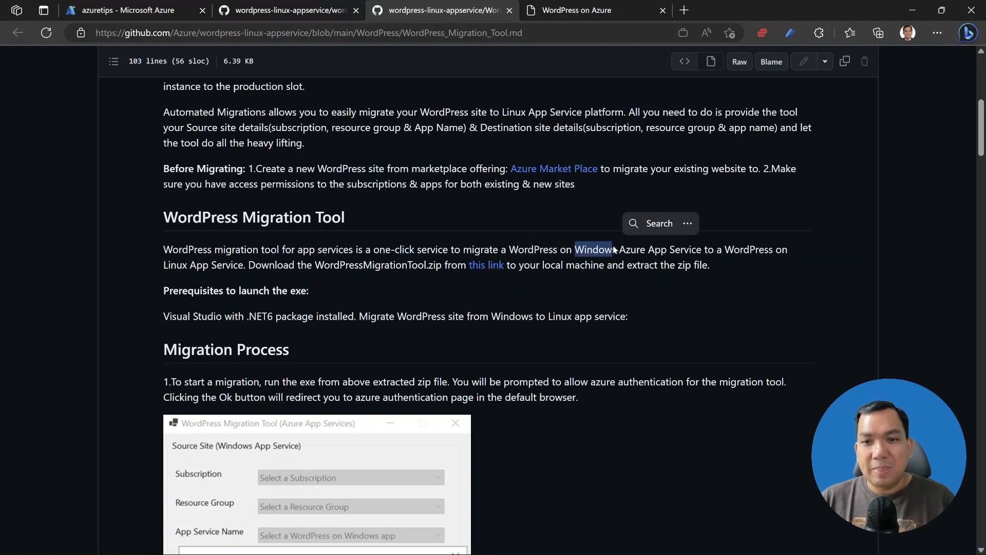
{"action": "double_click", "coordinate": [177, 267]}
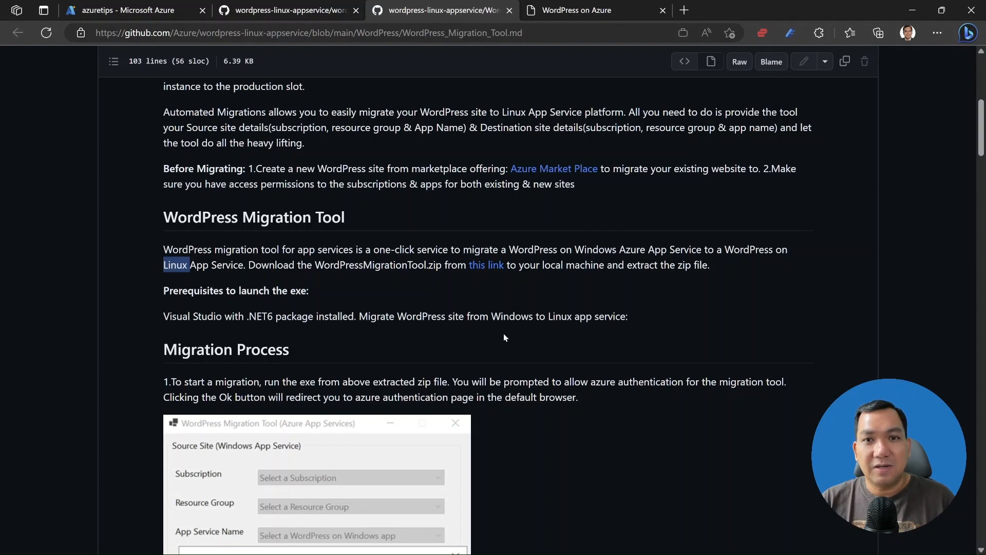
{"action": "left_click", "coordinate": [584, 292]}
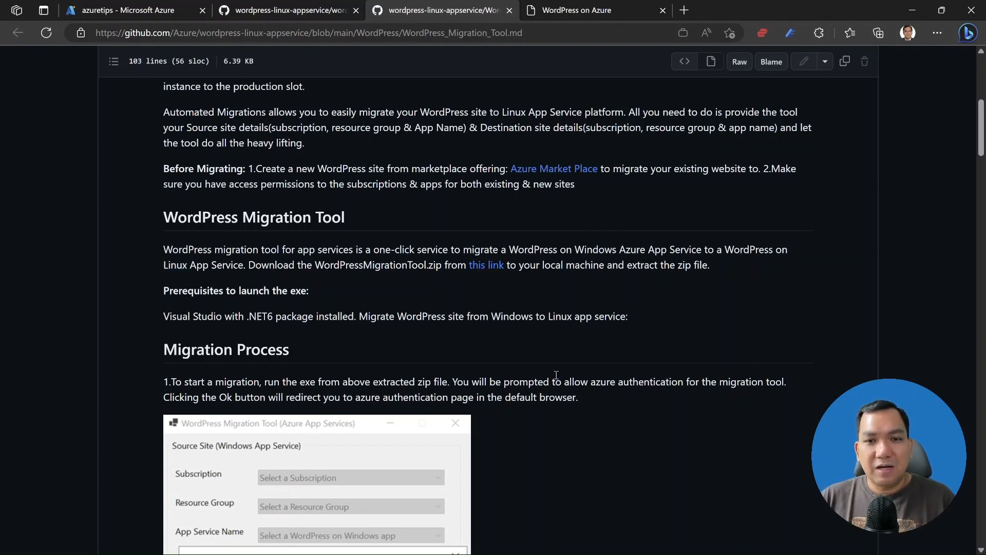
Highlight the Windows Azure App Service phrase, then close the Migration Tool tab.
{"action": "scroll", "coordinate": [550, 354], "scroll_direction": "down", "scroll_amount": 3}
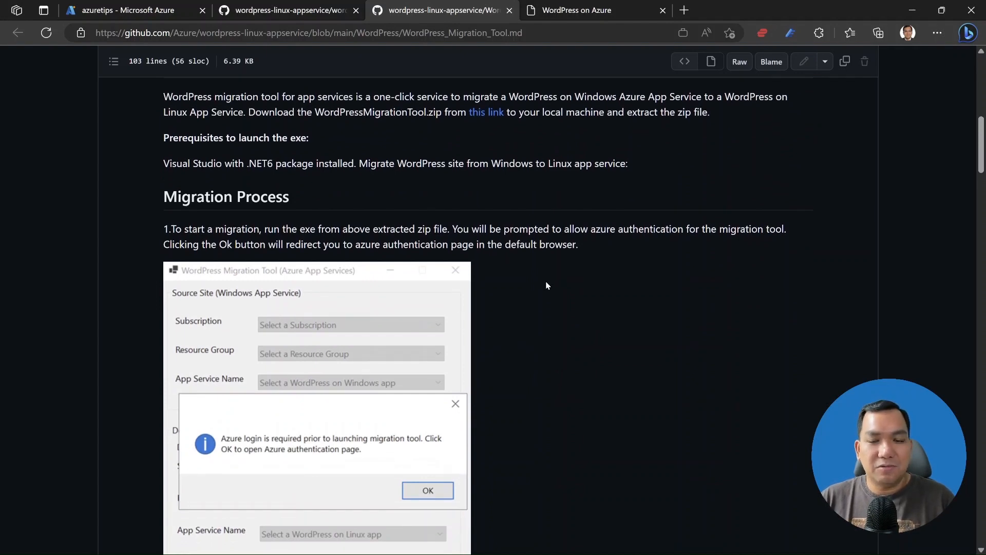
{"action": "left_click_drag", "start_coordinate": [559, 96], "coordinate": [681, 98]}
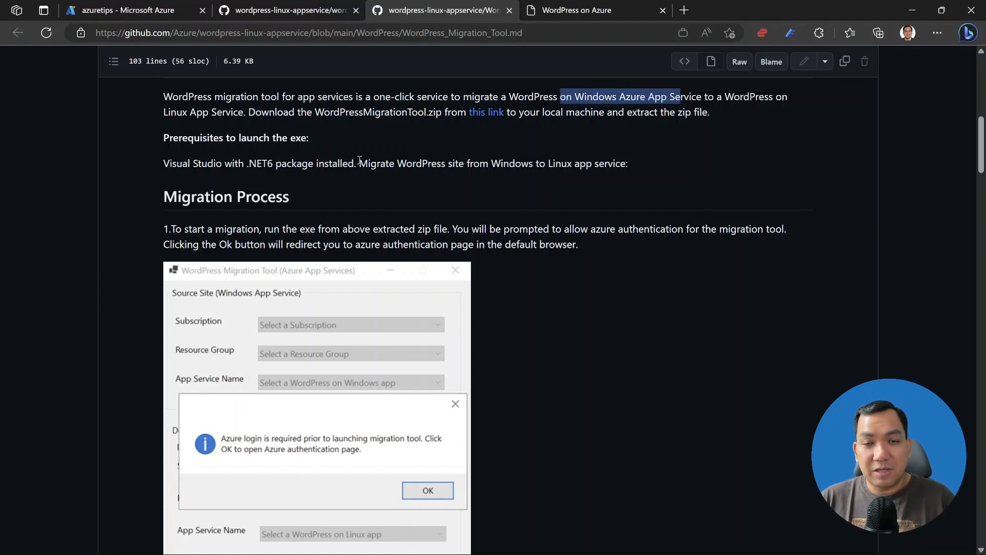
{"action": "scroll", "coordinate": [586, 344], "scroll_direction": "down", "scroll_amount": 2}
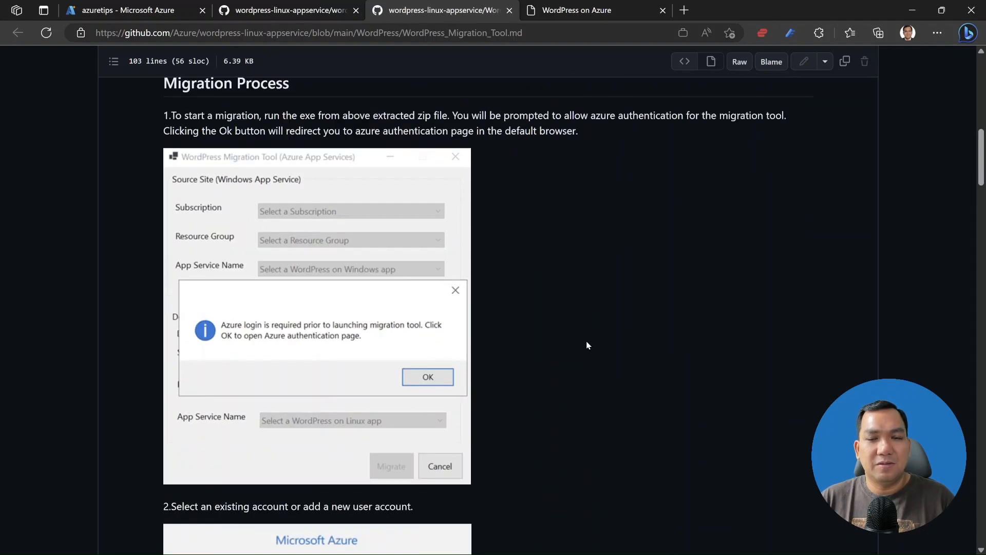
{"action": "scroll", "coordinate": [588, 345], "scroll_direction": "up", "scroll_amount": 2}
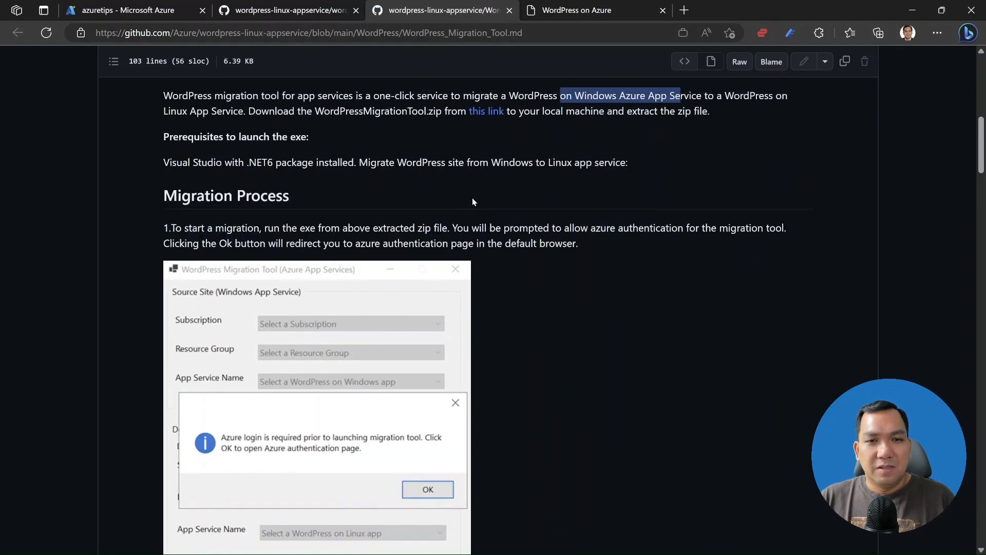
{"action": "left_click", "coordinate": [509, 11]}
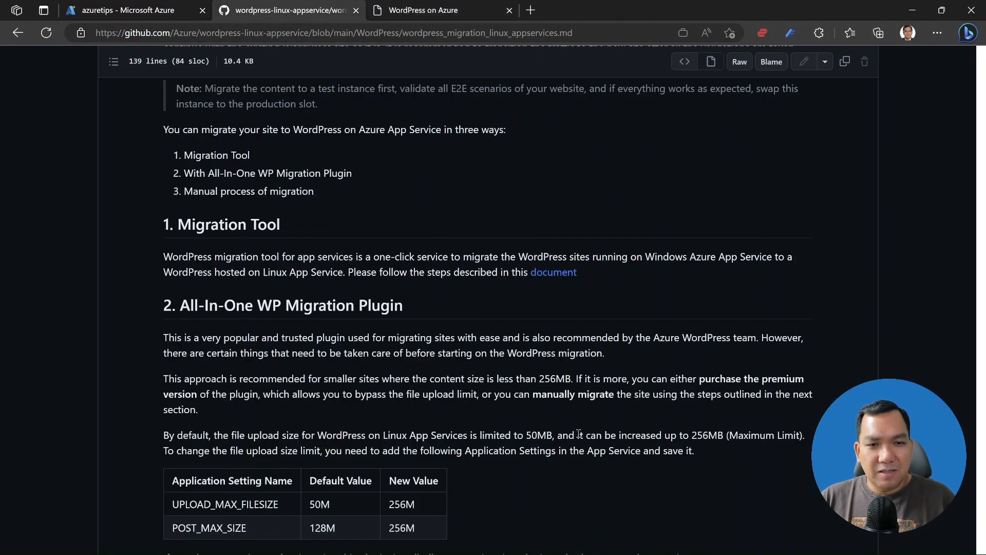
{"action": "scroll", "coordinate": [580, 436], "scroll_direction": "down", "scroll_amount": 3}
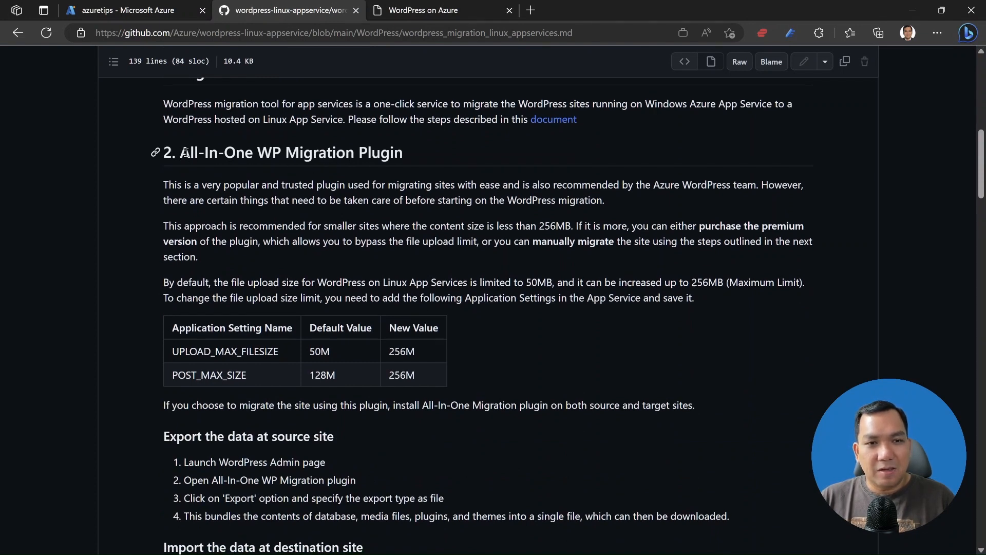
{"action": "left_click_drag", "start_coordinate": [180, 152], "coordinate": [355, 153]}
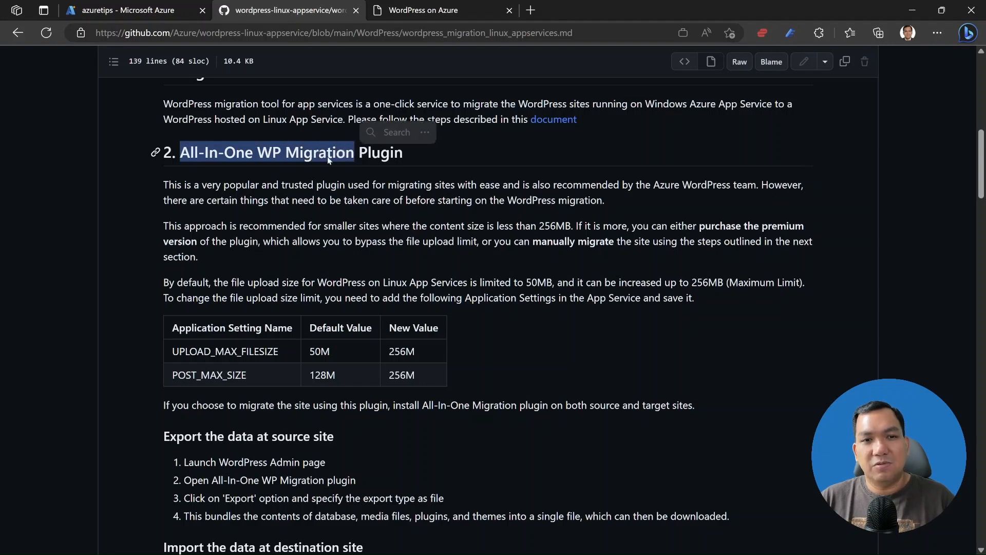
{"action": "left_click", "coordinate": [560, 335]}
{"action": "scroll", "coordinate": [497, 339], "scroll_direction": "down", "scroll_amount": 1}
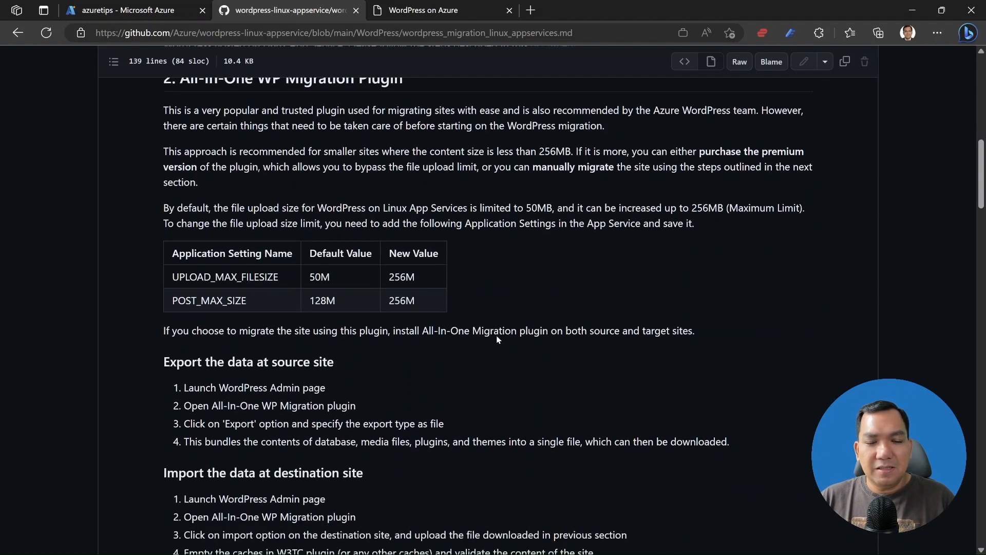
{"action": "scroll", "coordinate": [497, 343], "scroll_direction": "up", "scroll_amount": 1}
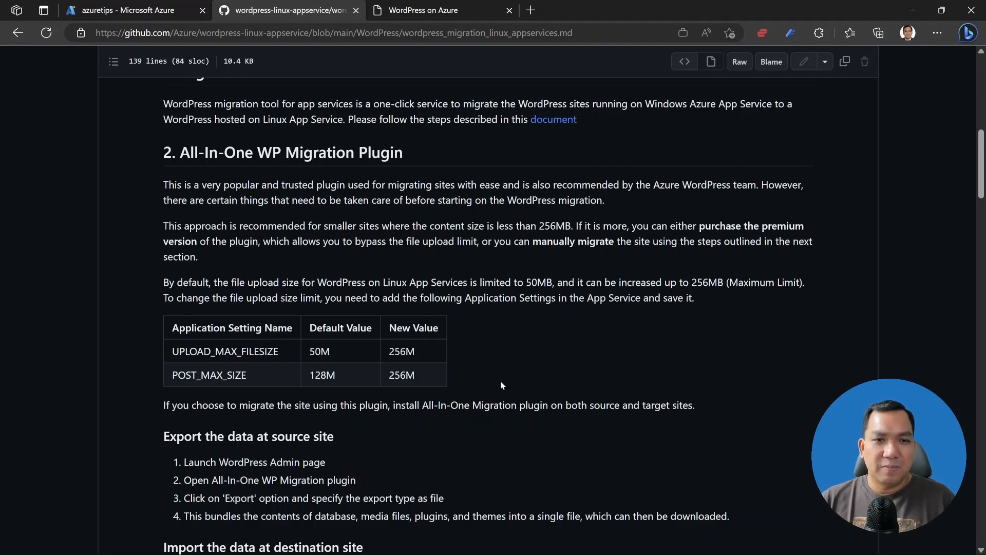
{"action": "scroll", "coordinate": [502, 385], "scroll_direction": "down", "scroll_amount": 3}
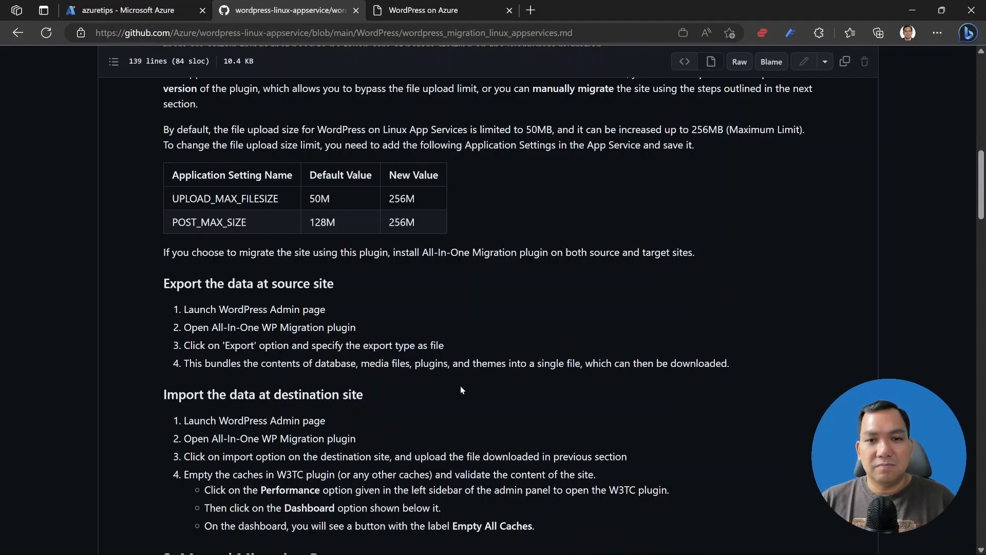
{"action": "scroll", "coordinate": [460, 387], "scroll_direction": "down", "scroll_amount": 3}
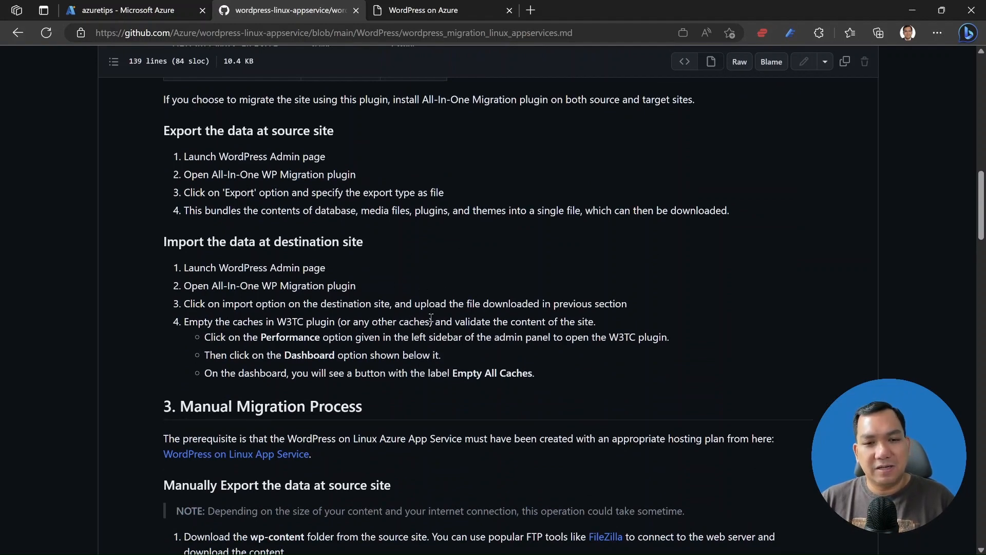
{"action": "scroll", "coordinate": [431, 318], "scroll_direction": "down", "scroll_amount": 4}
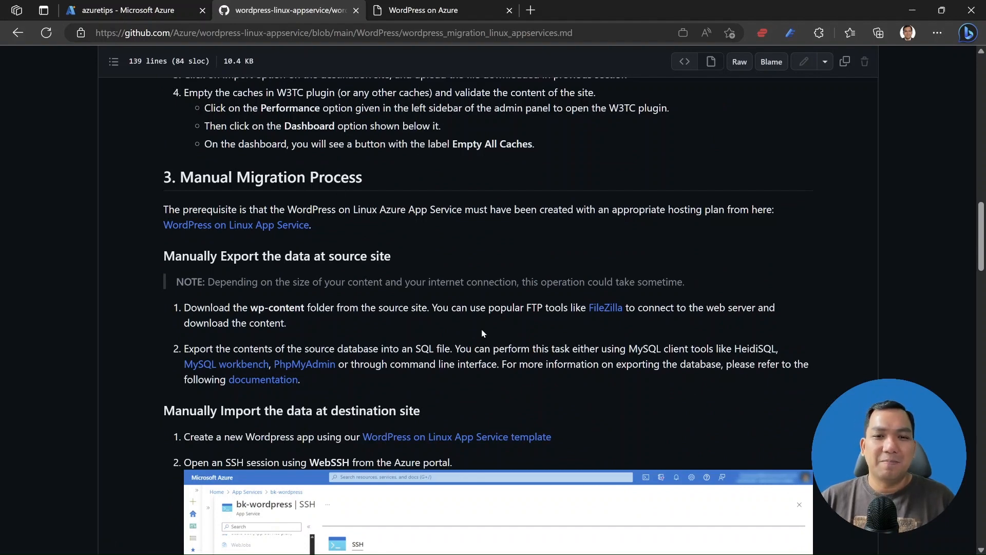
Scroll through the manual migration guide on GitHub.
{"action": "scroll", "coordinate": [482, 331], "scroll_direction": "down", "scroll_amount": 3}
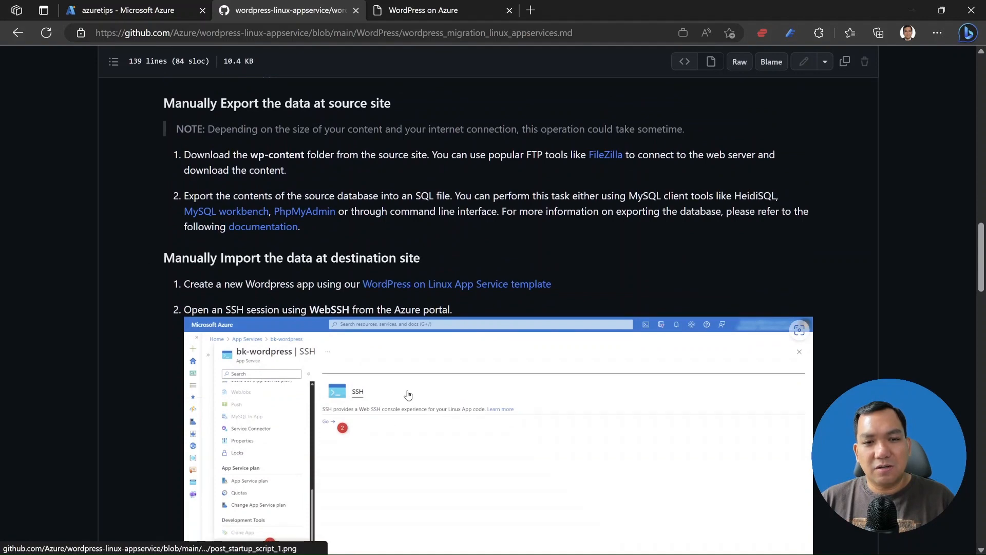
{"action": "scroll", "coordinate": [409, 395], "scroll_direction": "down", "scroll_amount": 4}
{"action": "scroll", "coordinate": [410, 395], "scroll_direction": "down", "scroll_amount": 2}
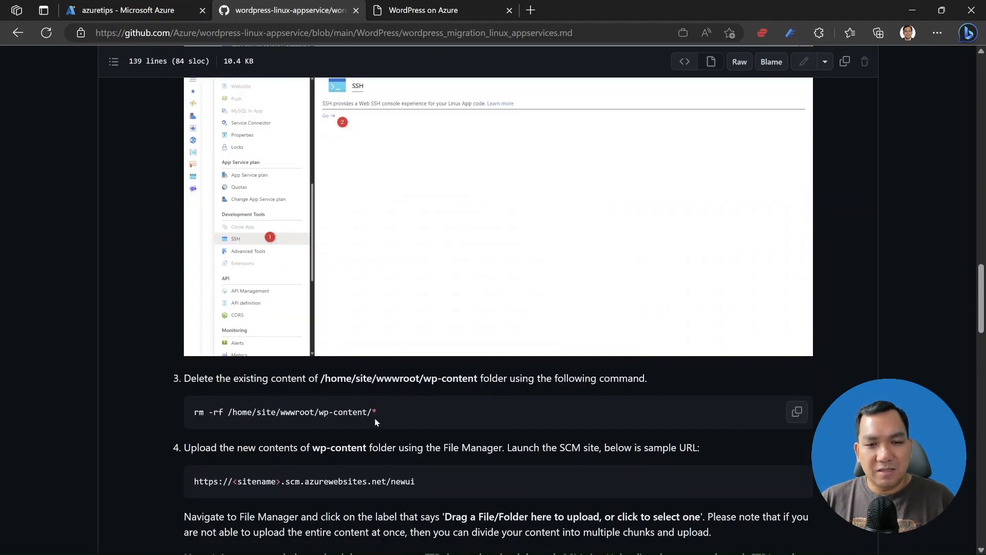
{"action": "scroll", "coordinate": [375, 418], "scroll_direction": "down", "scroll_amount": 2}
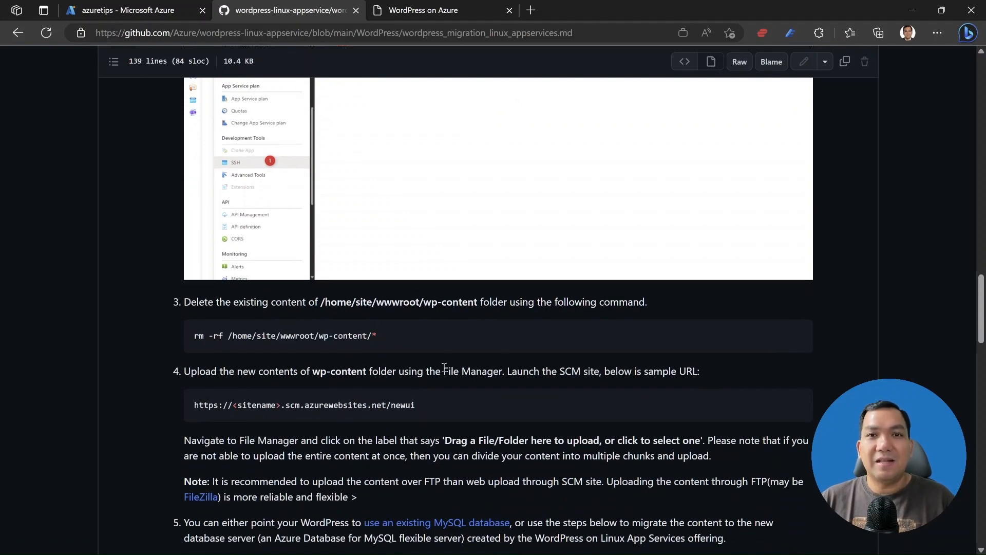
{"action": "scroll", "coordinate": [440, 405], "scroll_direction": "down", "scroll_amount": 5}
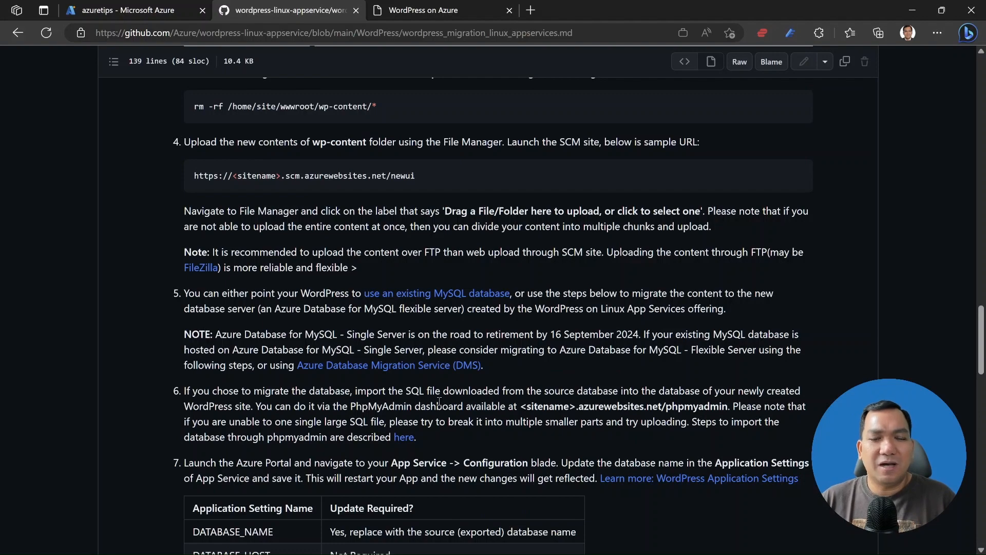
{"action": "scroll", "coordinate": [499, 417], "scroll_direction": "down", "scroll_amount": 3}
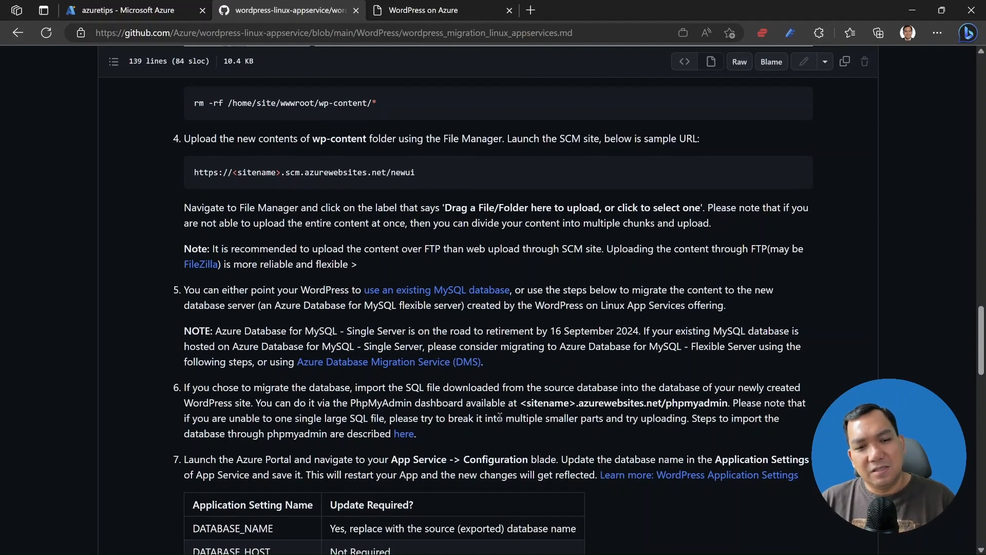
{"action": "scroll", "coordinate": [500, 417], "scroll_direction": "down", "scroll_amount": 7}
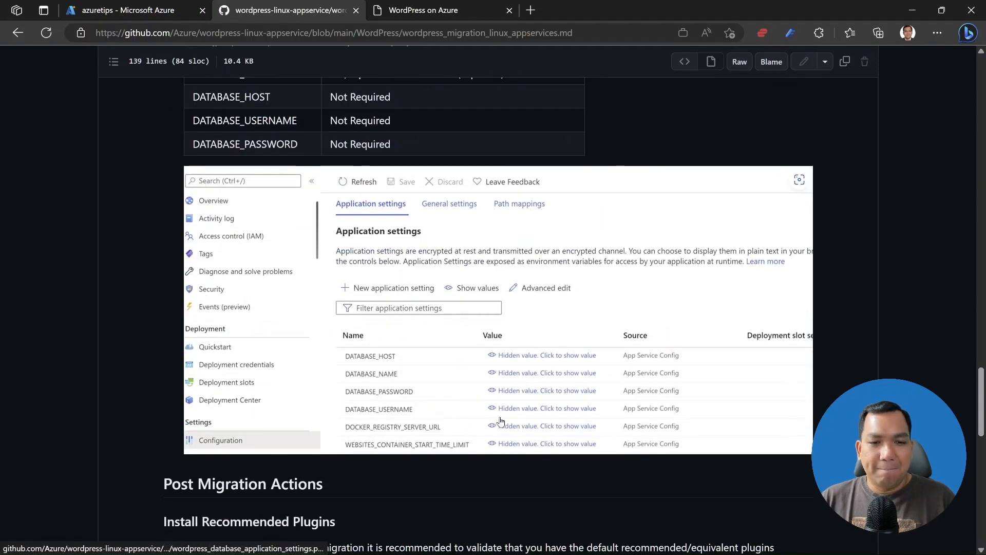
{"action": "scroll", "coordinate": [502, 420], "scroll_direction": "up", "scroll_amount": 3}
{"action": "scroll", "coordinate": [502, 420], "scroll_direction": "up", "scroll_amount": 20}
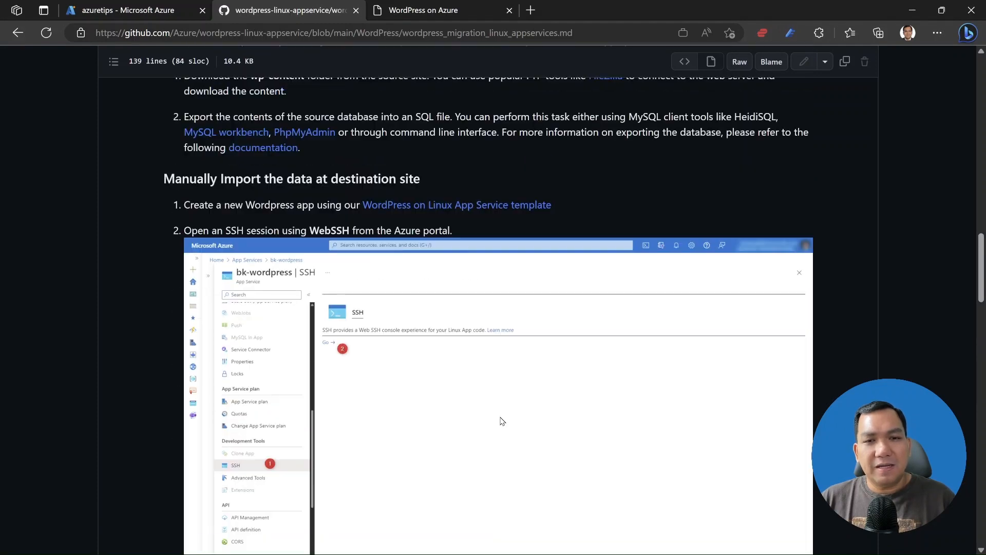
{"action": "scroll", "coordinate": [501, 420], "scroll_direction": "up", "scroll_amount": 1}
{"action": "scroll", "coordinate": [500, 418], "scroll_direction": "up", "scroll_amount": 6}
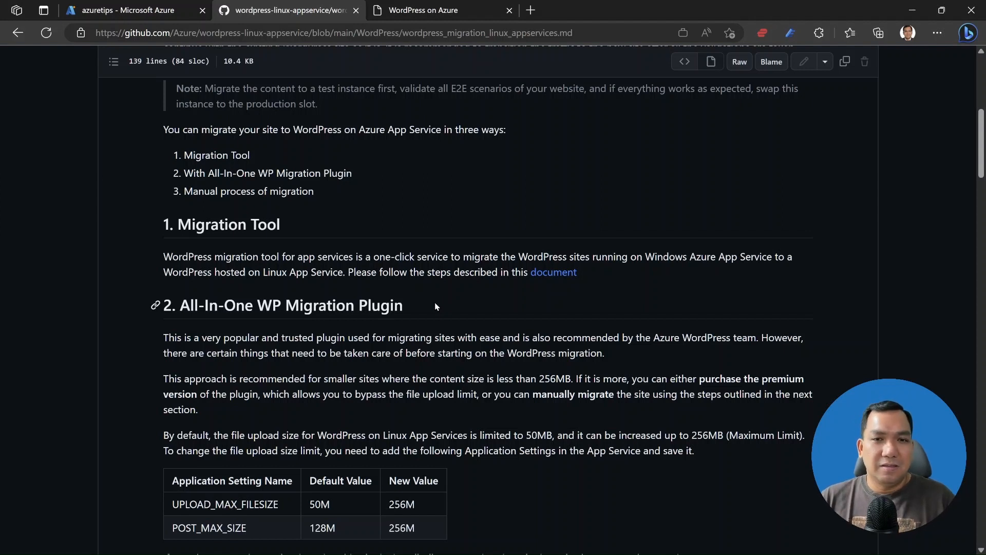
Switch to the WordPress on Azure tab and edit the end of its address.
{"action": "left_click", "coordinate": [442, 10]}
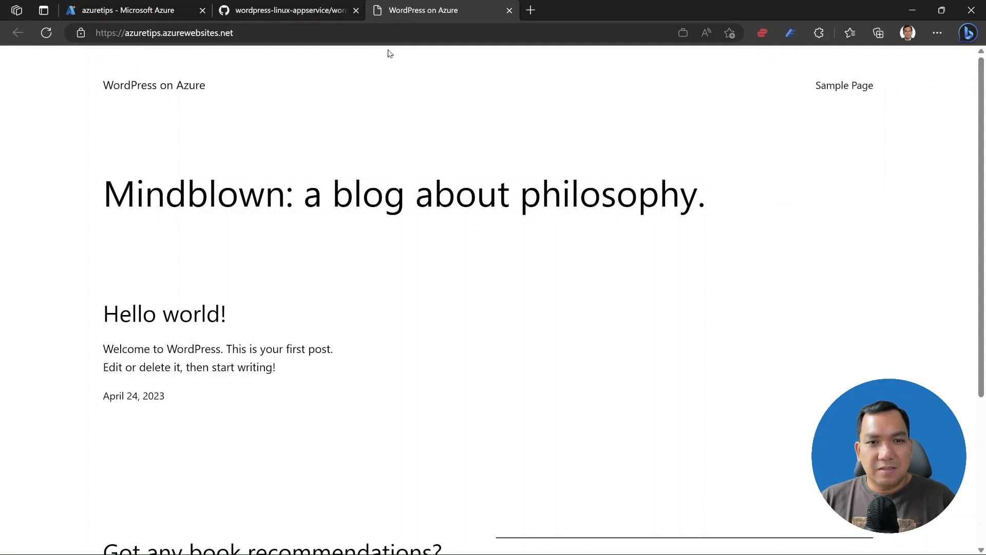
{"action": "left_click", "coordinate": [418, 34]}
{"action": "left_click", "coordinate": [435, 33]}
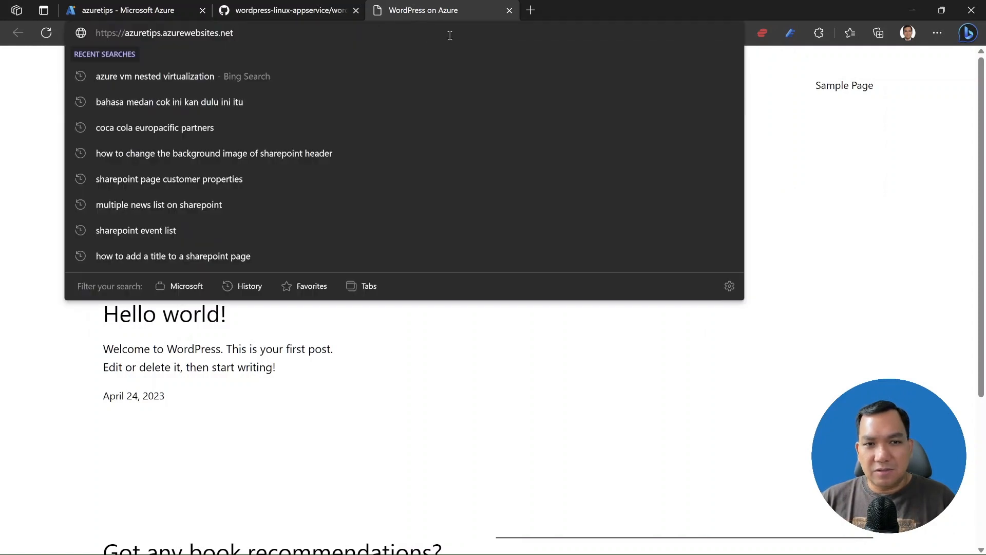
Load the site's /wp-admin address.
{"action": "type", "text": "/wp-adnm"}
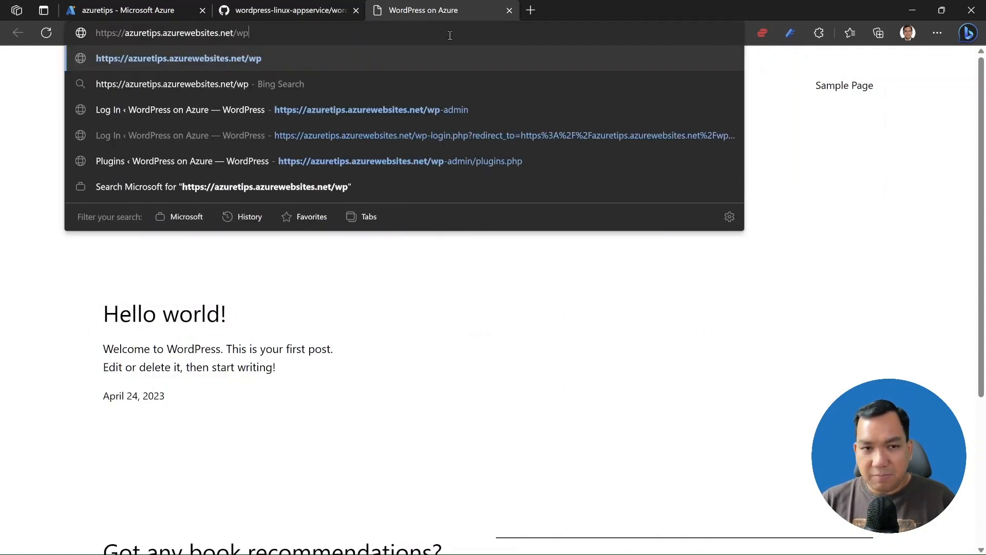
{"action": "key", "text": "BackSpace"}
{"action": "key", "text": "BackSpace"}
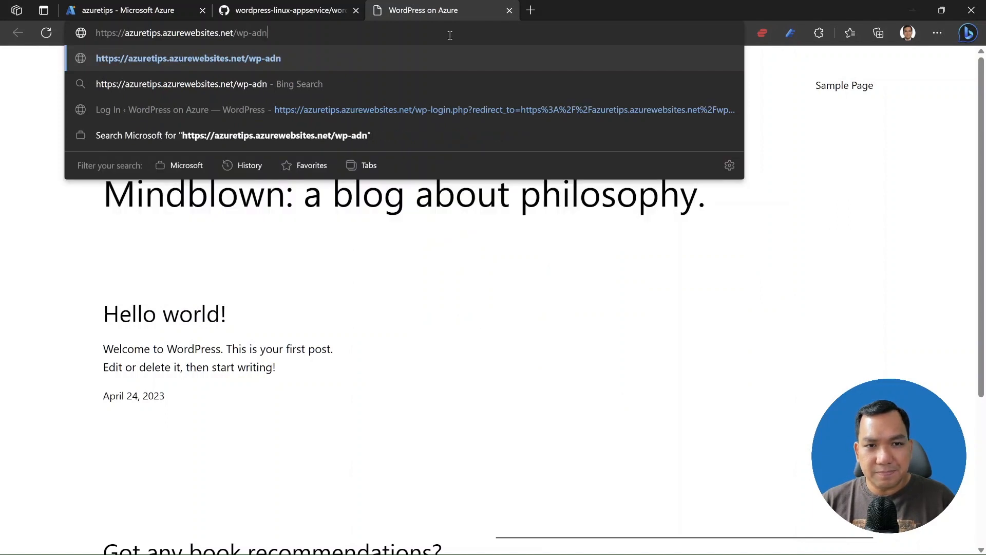
{"action": "type", "text": "min"}
{"action": "key", "text": "Return"}
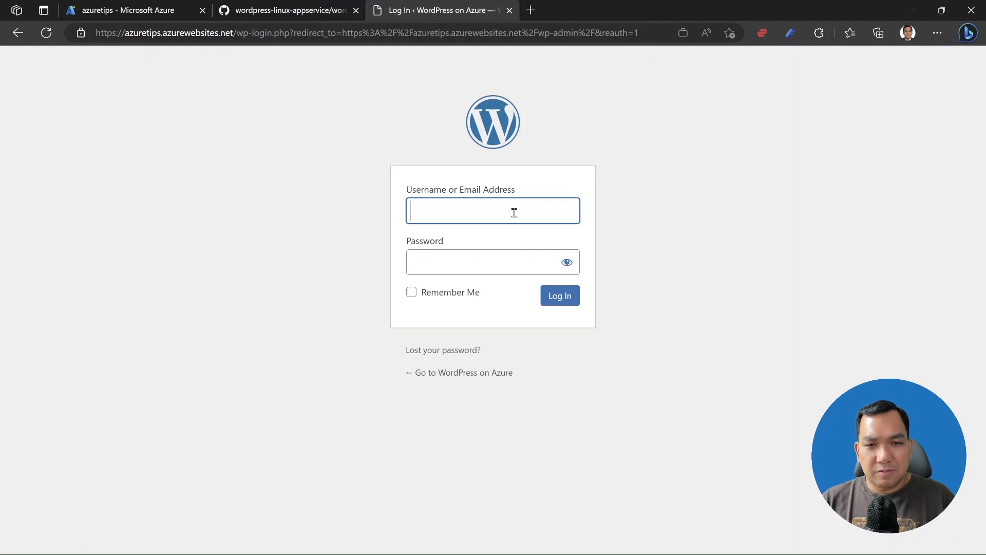
Log in with the admin username and password.
{"action": "type", "text": "irvingh"}
{"action": "key", "text": "Tab"}
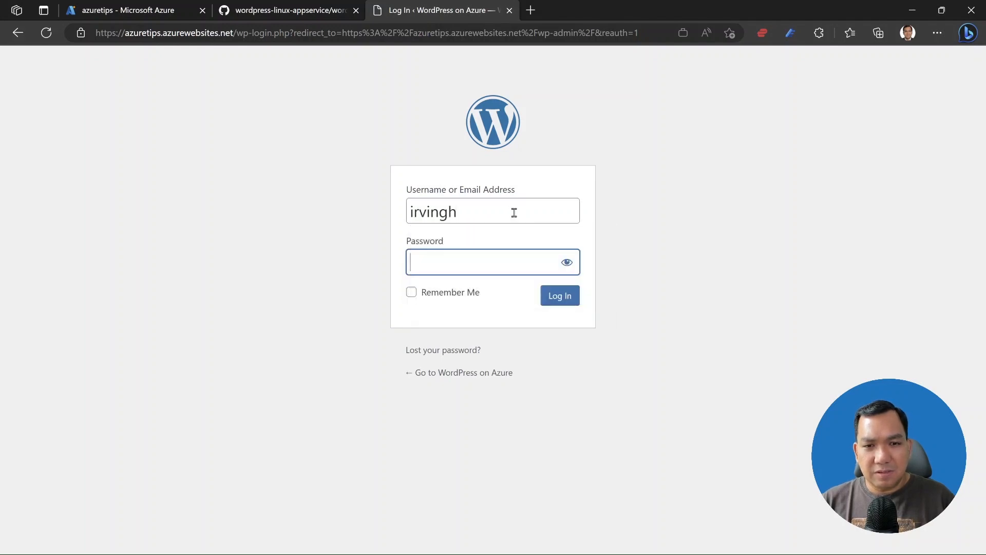
{"action": "type", "text": "************"}
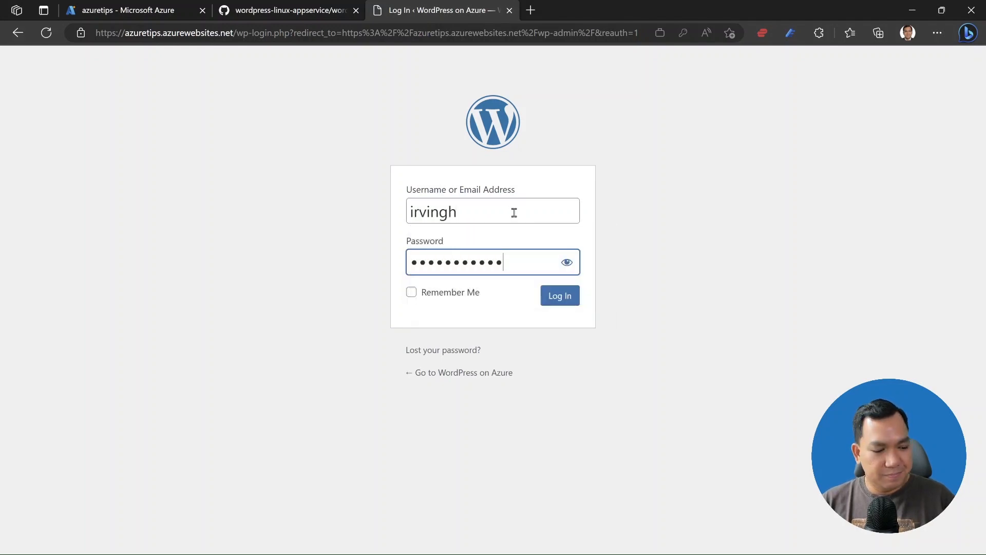
{"action": "type", "text": "*"}
{"action": "key", "text": "Return"}
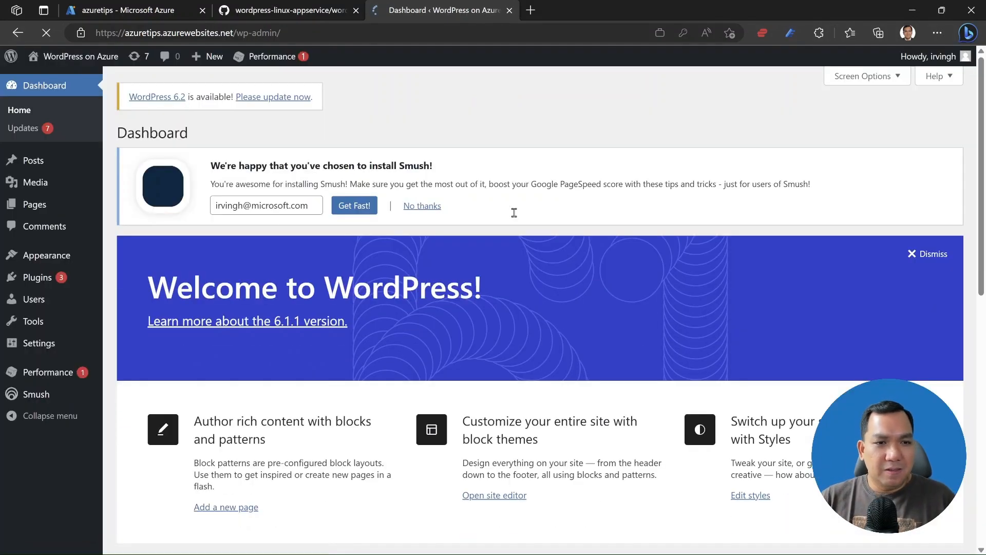
Search Plugins > Add New for 'wpvivid' and install Migration, Backup, Staging – WPvivid.
{"action": "left_click", "coordinate": [34, 281]}
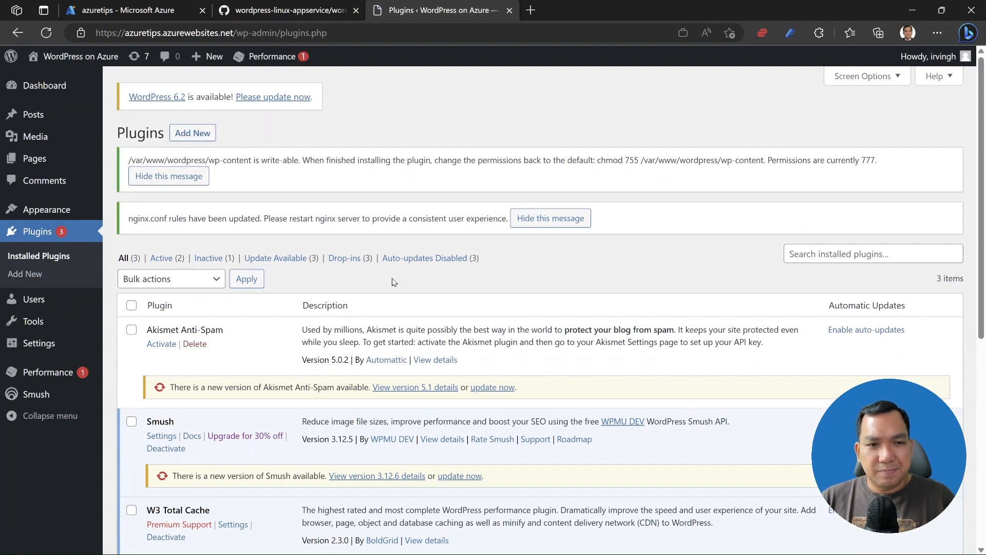
{"action": "left_click", "coordinate": [198, 142]}
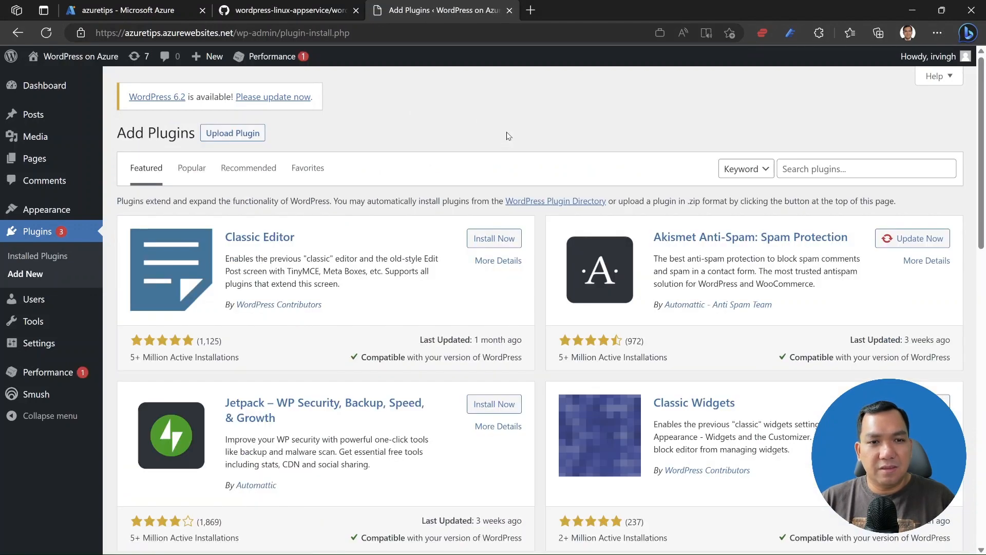
{"action": "left_click", "coordinate": [838, 163]}
{"action": "type", "text": "wpvivid"}
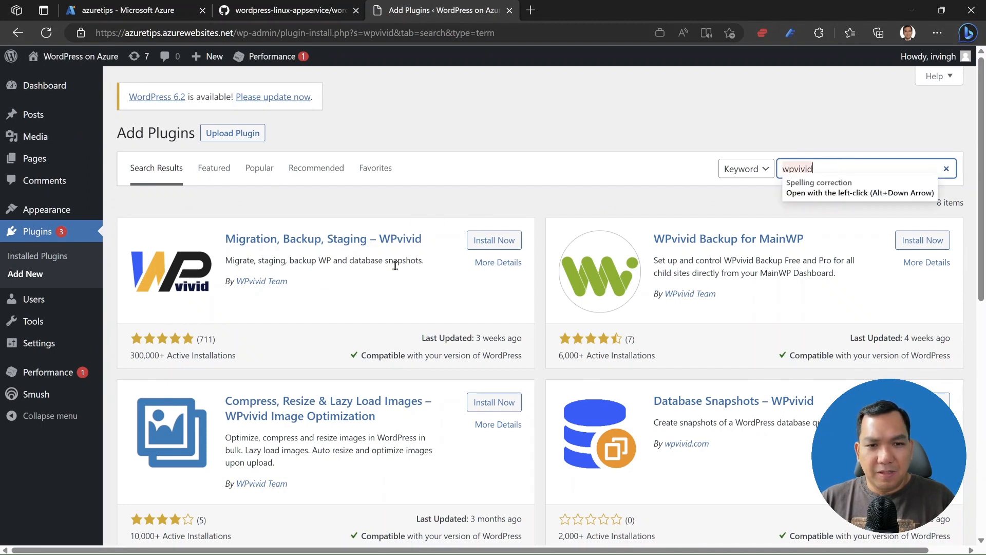
{"action": "left_click", "coordinate": [491, 242]}
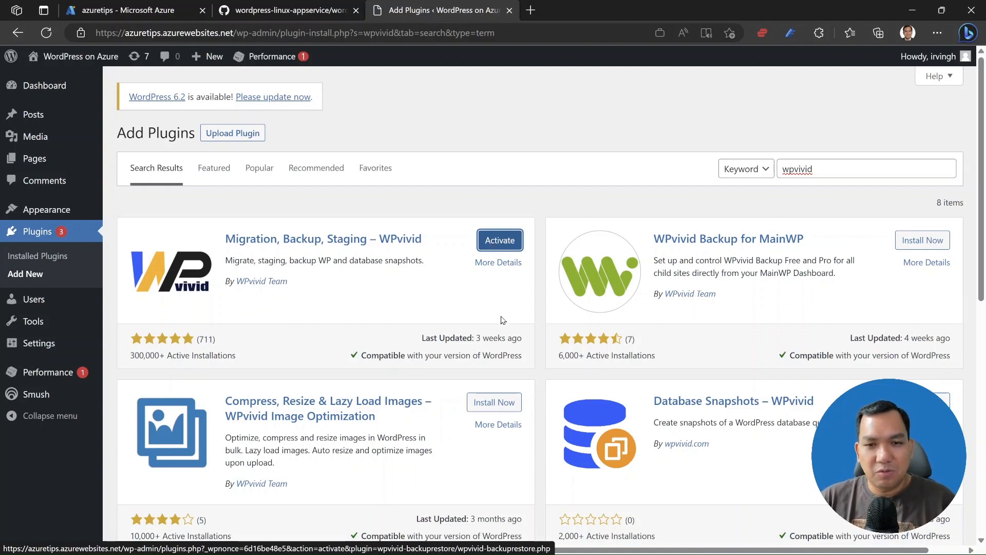
Activate WPvivid and look over its Remote Storage options.
{"action": "left_click", "coordinate": [509, 245]}
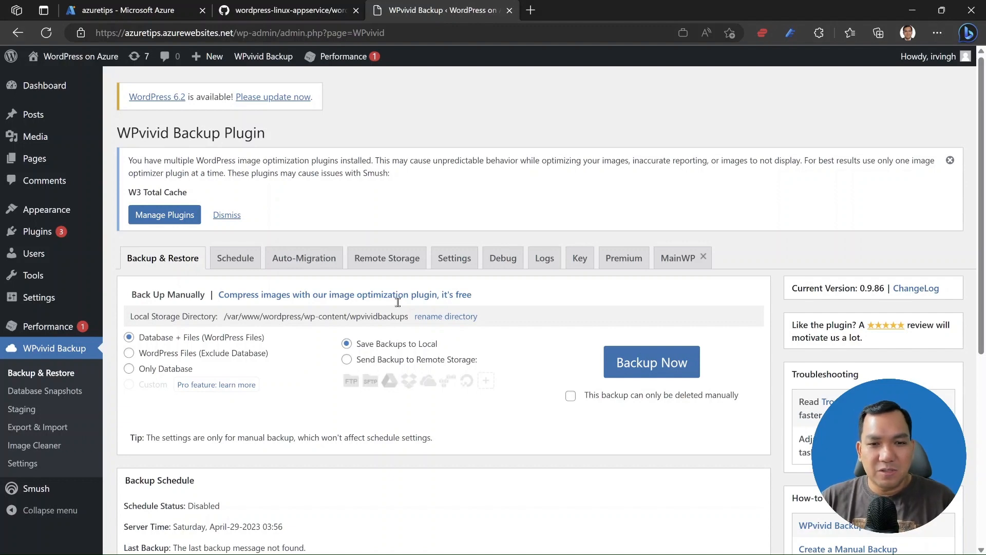
{"action": "left_click", "coordinate": [395, 262]}
{"action": "scroll", "coordinate": [403, 334], "scroll_direction": "down", "scroll_amount": 2}
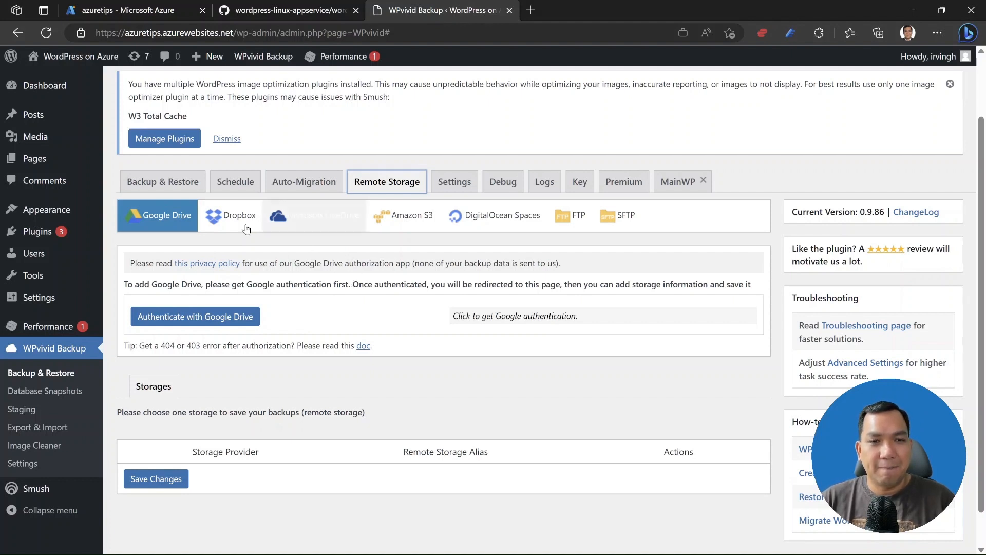
Review the empty Backup & Restore list, then go to WordPress Updates.
{"action": "left_click", "coordinate": [181, 191]}
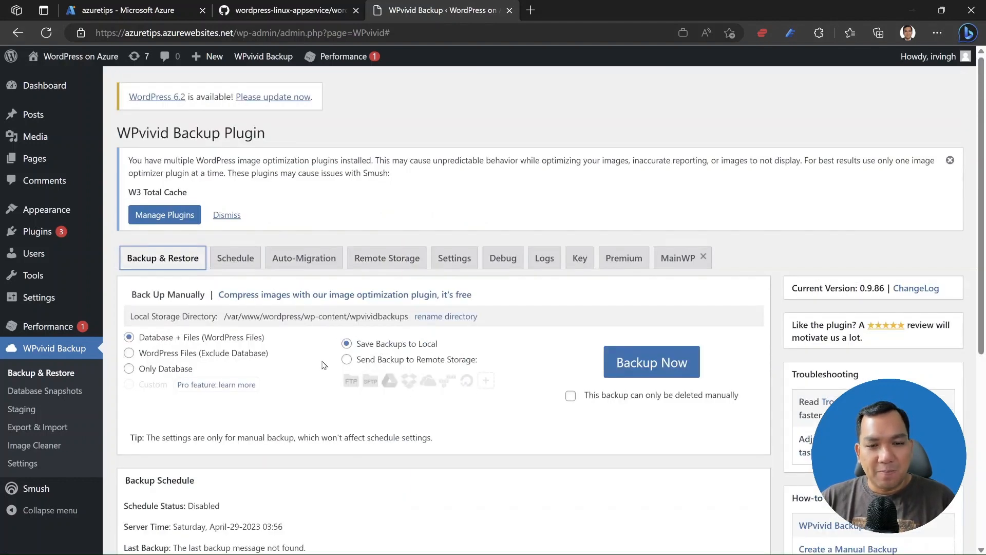
{"action": "scroll", "coordinate": [366, 364], "scroll_direction": "down", "scroll_amount": 5}
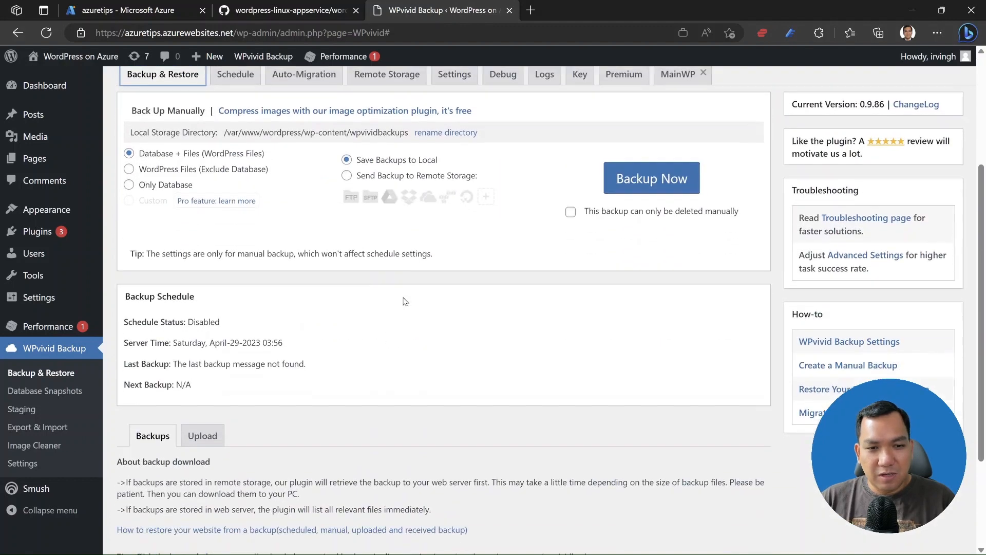
{"action": "scroll", "coordinate": [405, 301], "scroll_direction": "down", "scroll_amount": 2}
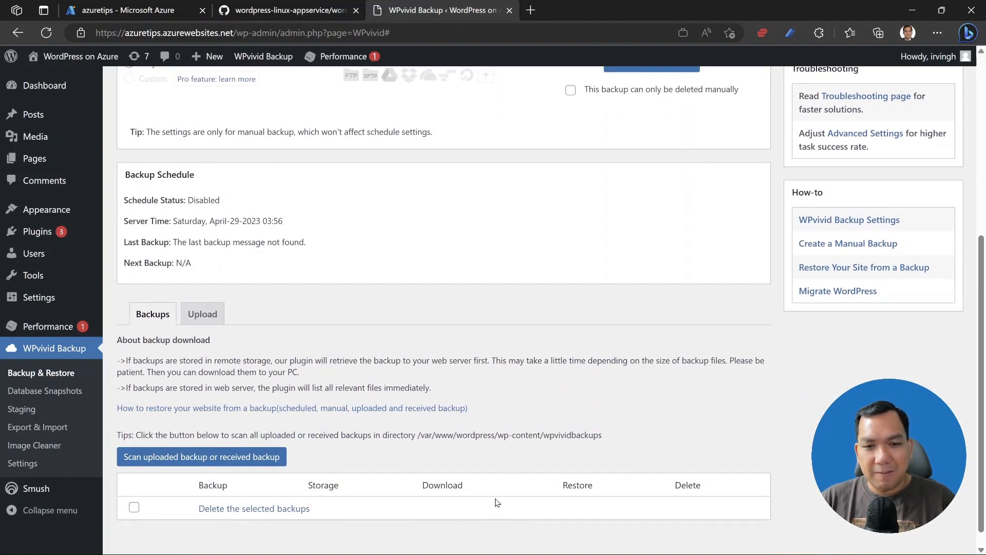
{"action": "scroll", "coordinate": [440, 461], "scroll_direction": "down", "scroll_amount": 1}
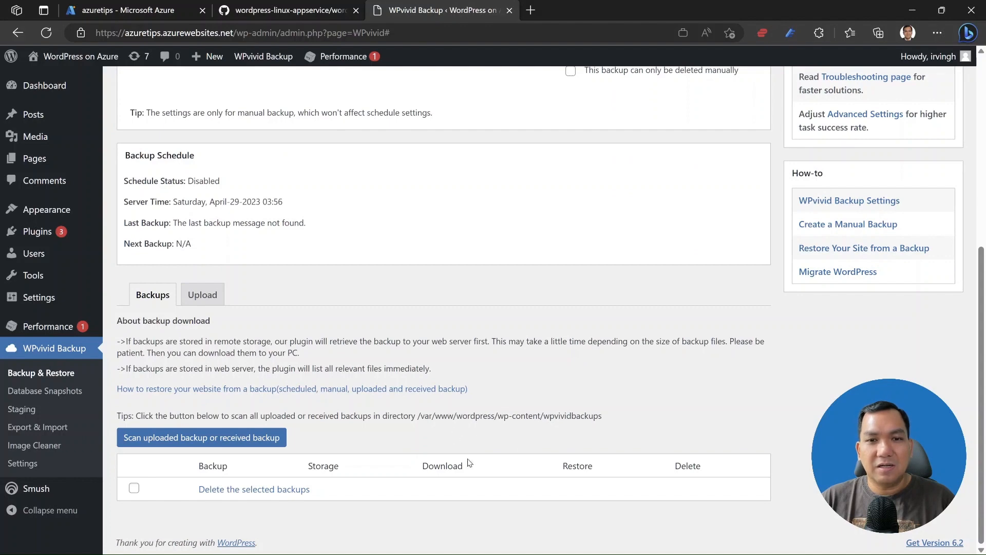
{"action": "scroll", "coordinate": [503, 436], "scroll_direction": "up", "scroll_amount": 6}
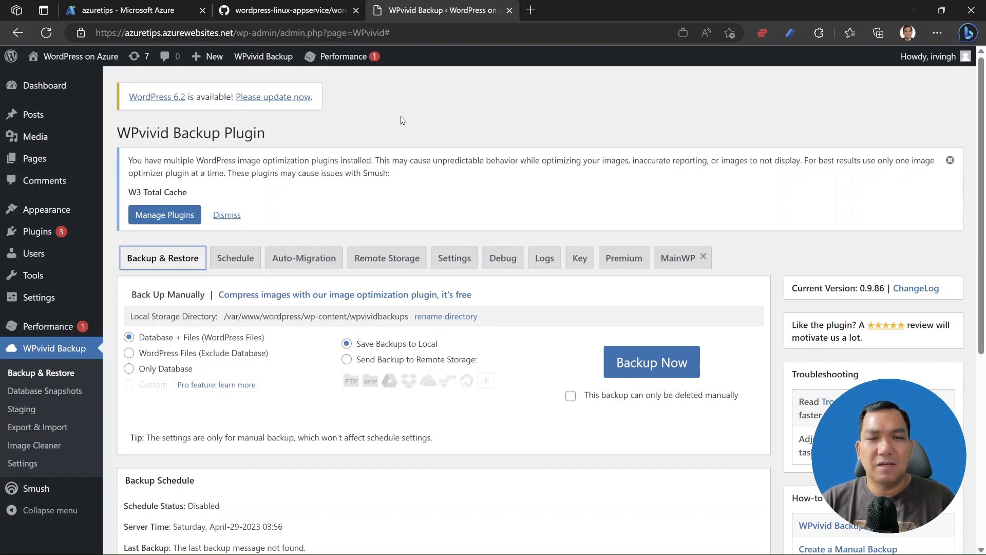
{"action": "left_click", "coordinate": [291, 100]}
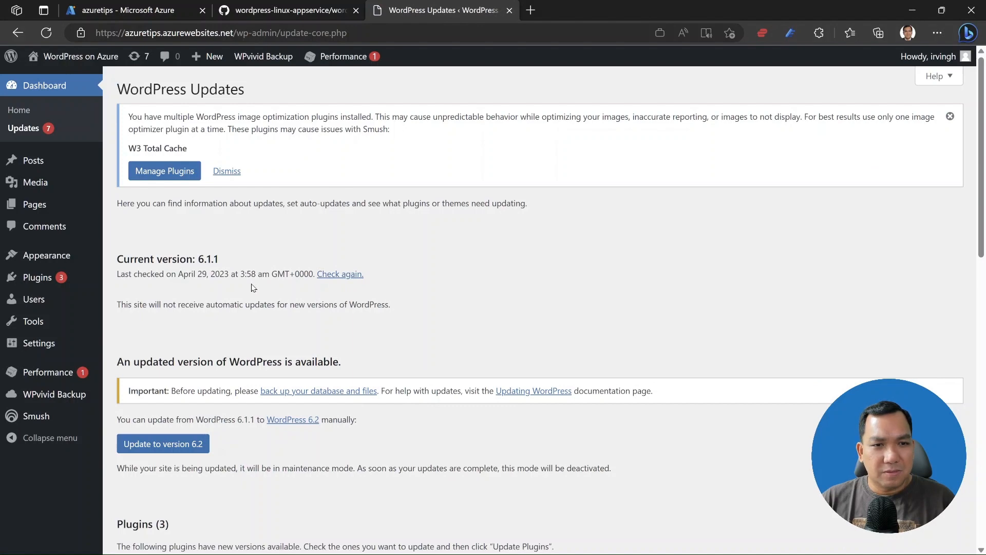
Update WordPress core from version 6.1.1 to 6.2.
{"action": "scroll", "coordinate": [253, 288], "scroll_direction": "down", "scroll_amount": 3}
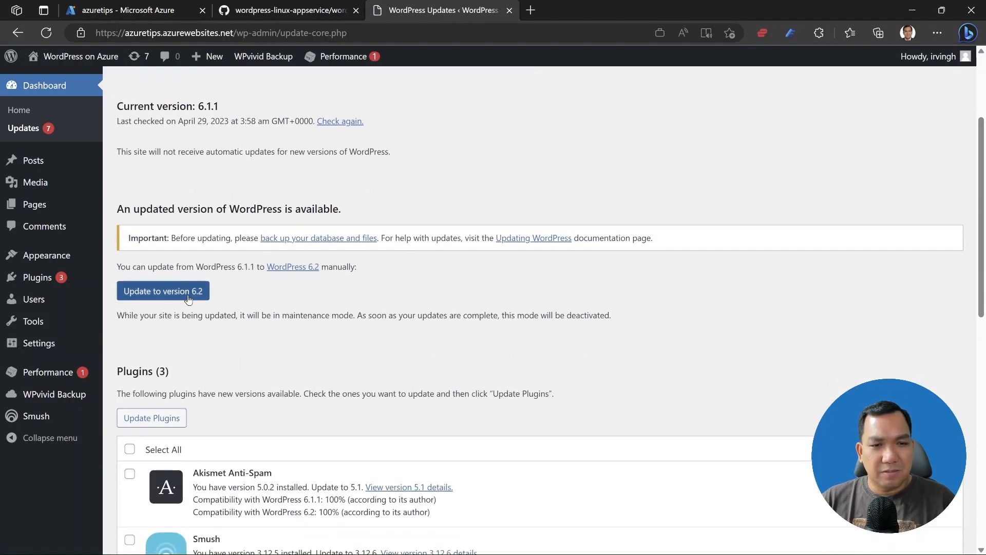
{"action": "left_click", "coordinate": [188, 297]}
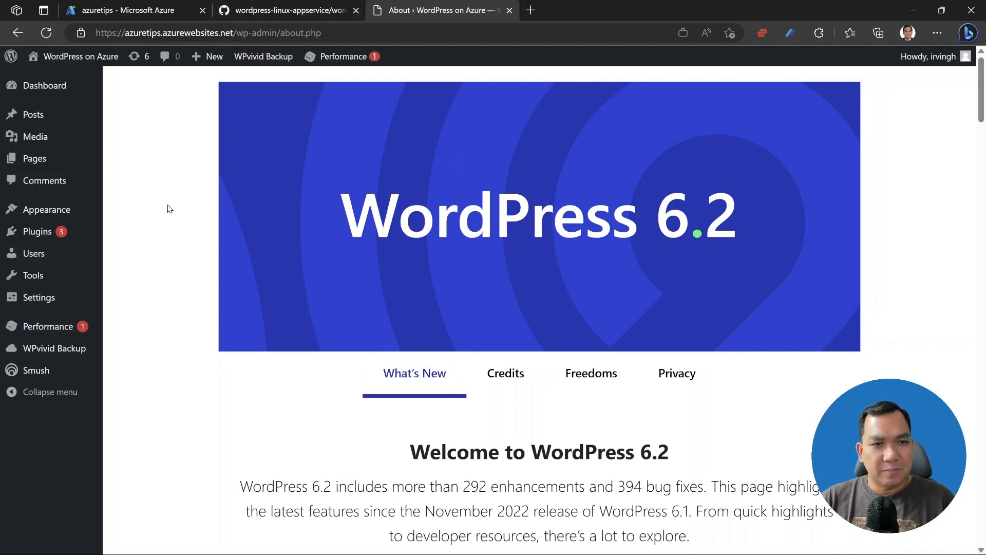
From the installed plugins list, open WPvivid's Backup & Restore page.
{"action": "mouse_move", "coordinate": [85, 233]}
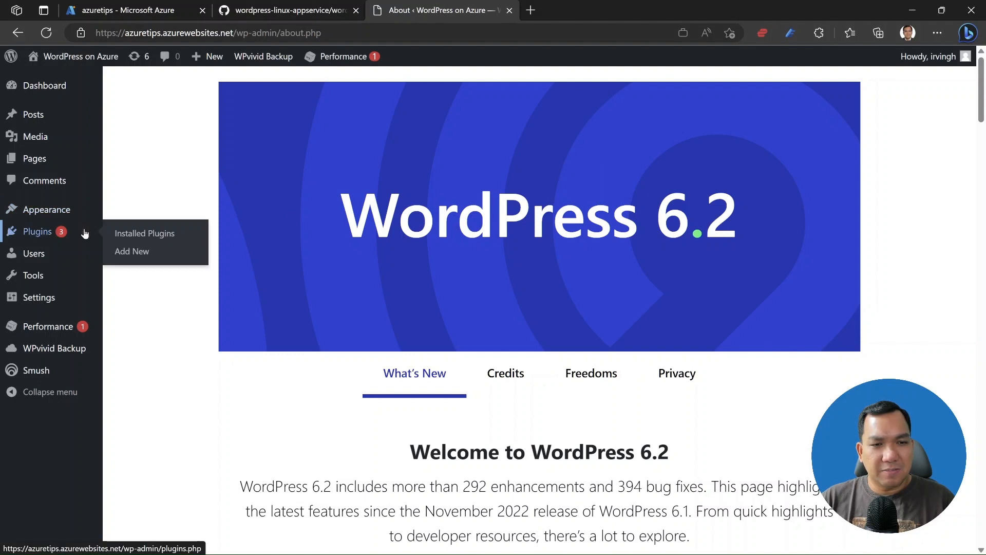
{"action": "left_click", "coordinate": [134, 233]}
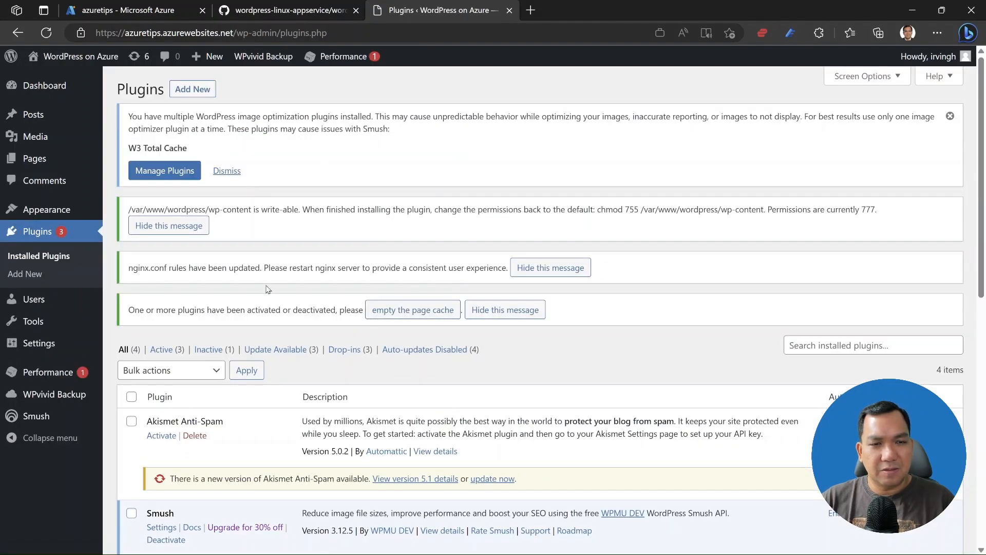
{"action": "scroll", "coordinate": [308, 361], "scroll_direction": "down", "scroll_amount": 5}
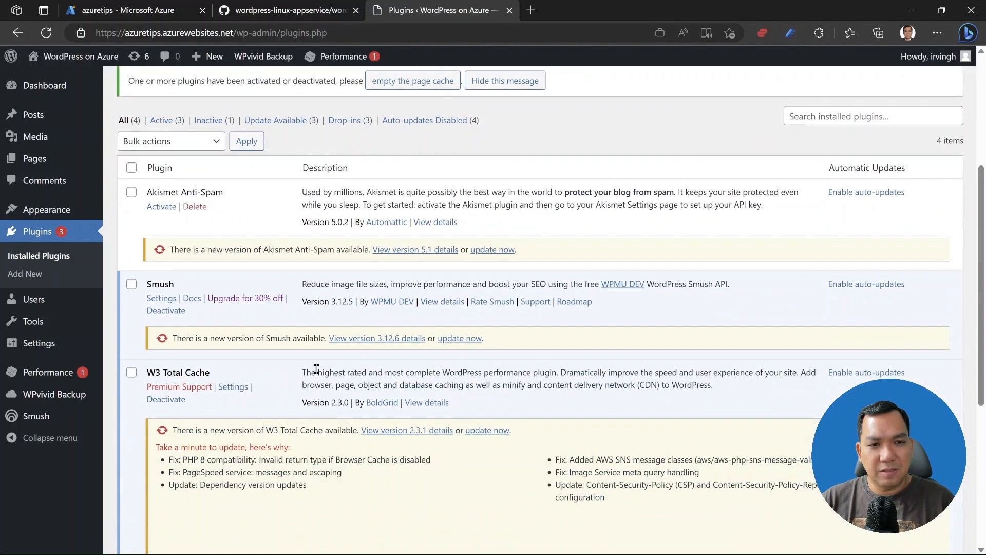
{"action": "scroll", "coordinate": [317, 368], "scroll_direction": "down", "scroll_amount": 4}
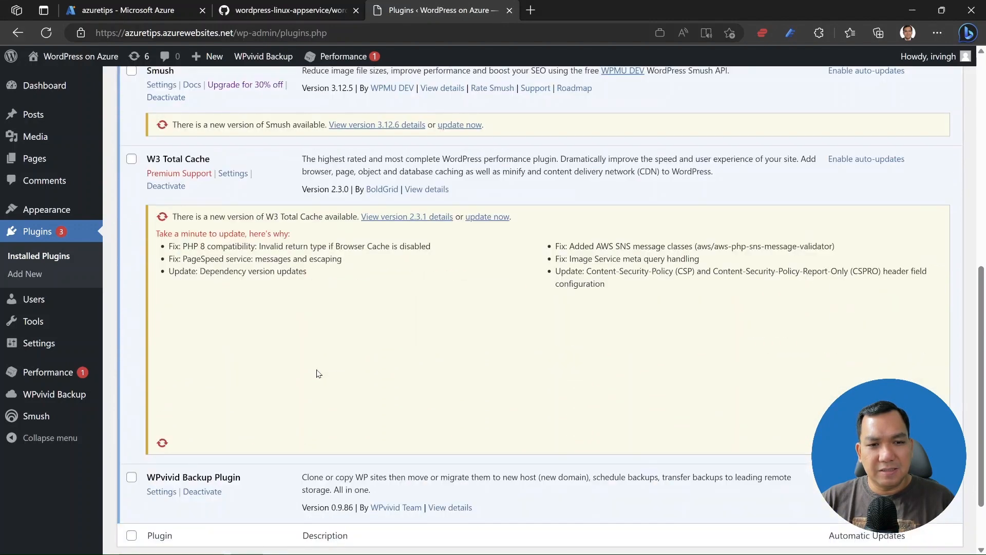
{"action": "scroll", "coordinate": [317, 373], "scroll_direction": "down", "scroll_amount": 1}
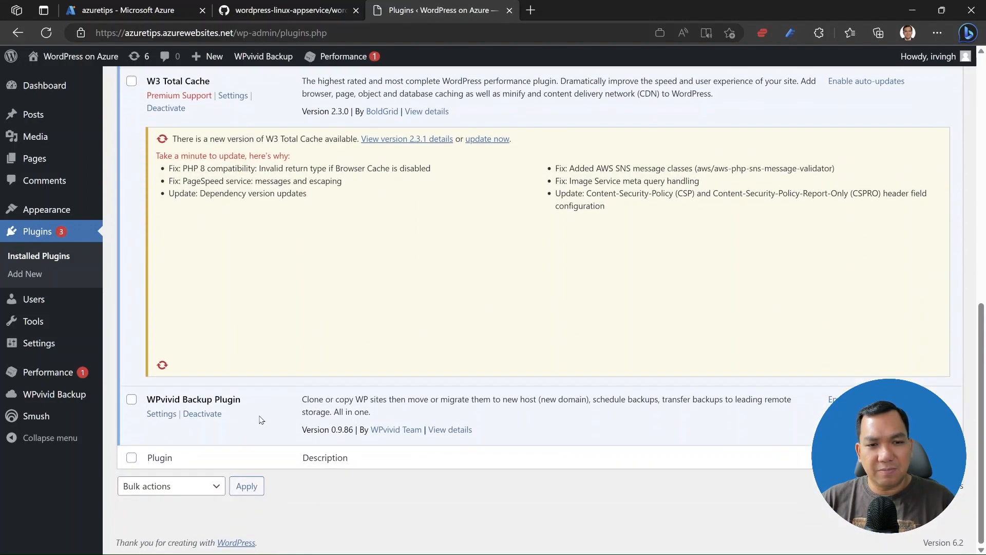
{"action": "scroll", "coordinate": [224, 422], "scroll_direction": "up", "scroll_amount": 10}
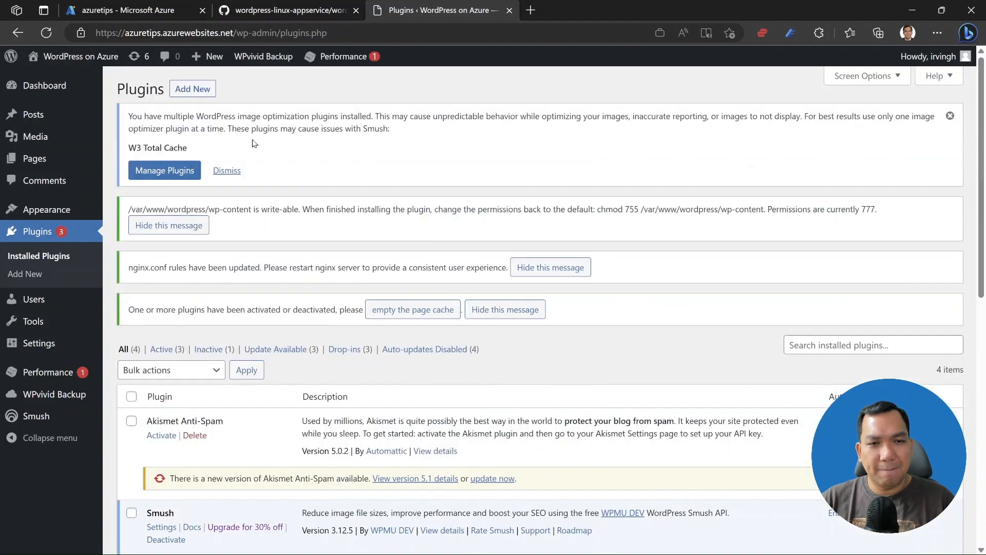
{"action": "left_click", "coordinate": [269, 80]}
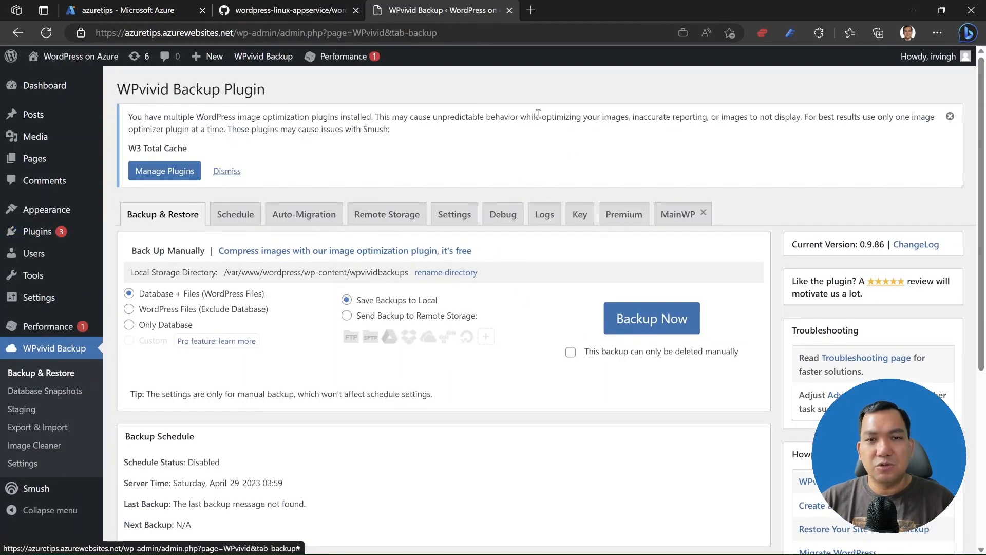
Go to the source site's admin address irving.web.id/wp-admin in a new tab.
{"action": "left_click", "coordinate": [530, 11]}
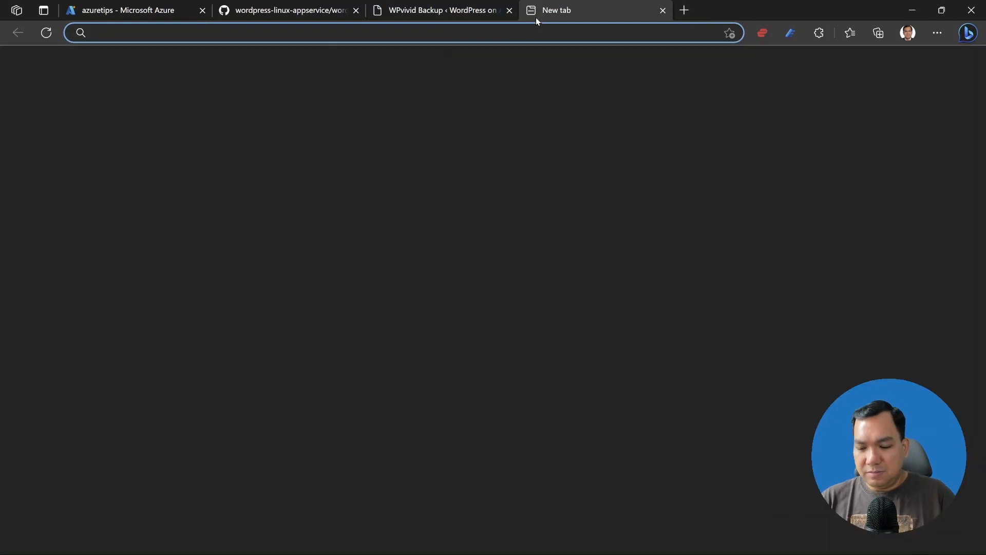
{"action": "type", "text": "irvin"}
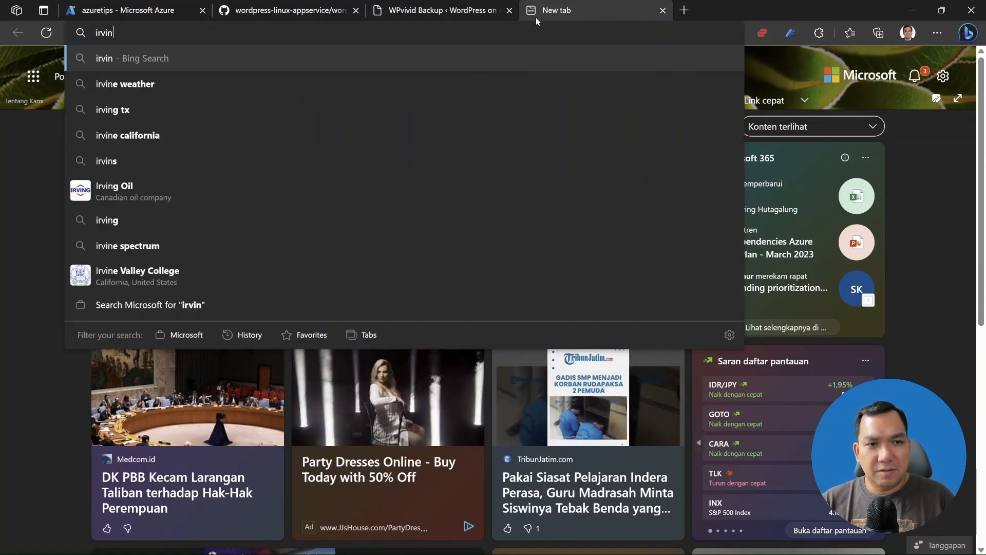
{"action": "type", "text": "g.web"}
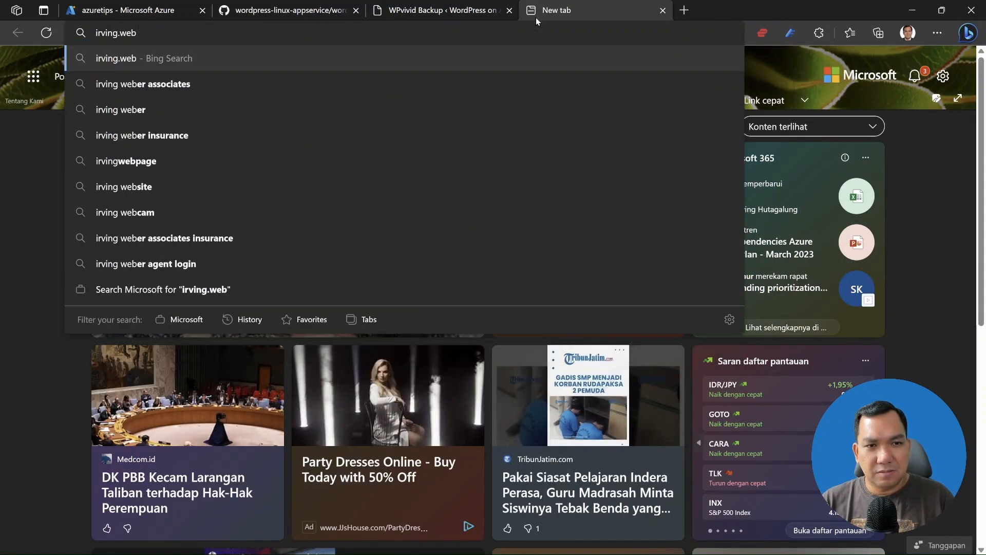
{"action": "type", "text": ".id"}
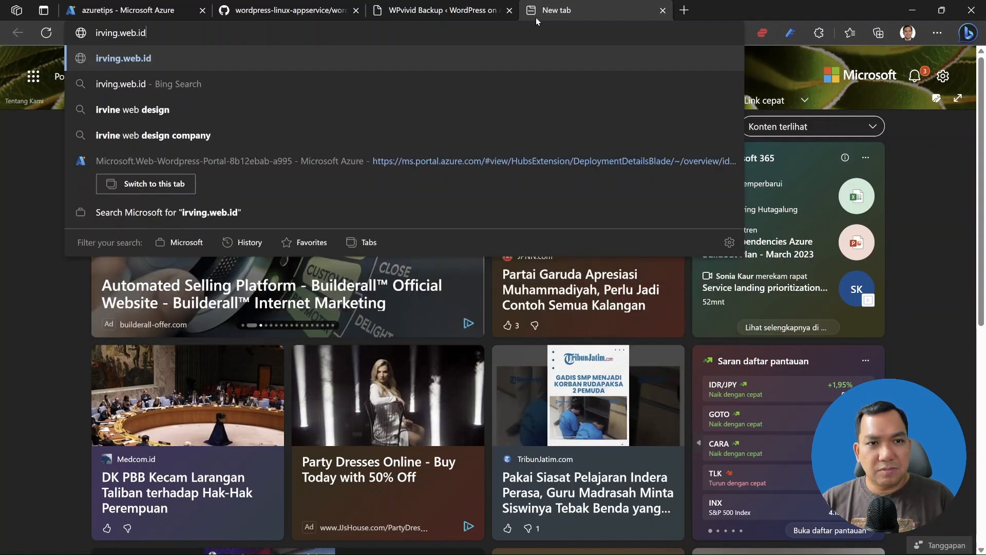
{"action": "type", "text": "/wp-admin"}
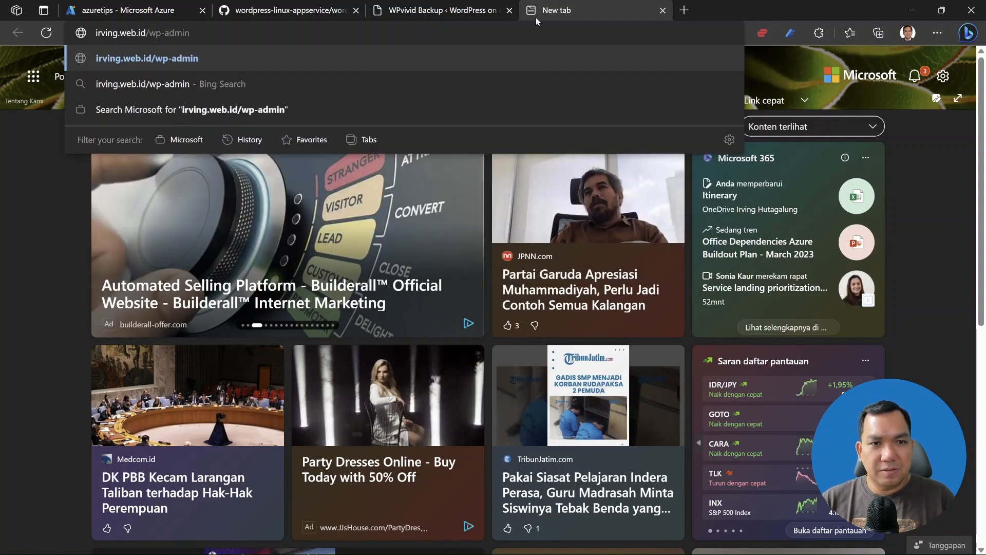
{"action": "key", "text": "Return"}
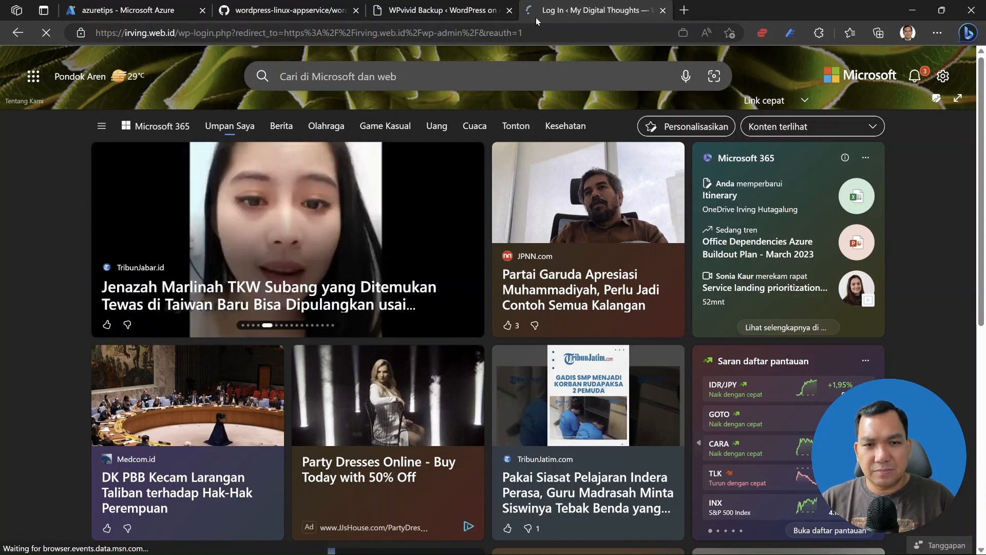
Log in with the administrator username and password, then open WPvivid's Backup & Restore page.
{"action": "type", "text": "irving@i"}
{"action": "key", "text": "BackSpace"}
{"action": "key", "text": "BackSpace"}
{"action": "key", "text": "Tab"}
{"action": "type", "text": "•••••••••••••"}
{"action": "key", "text": "Return"}
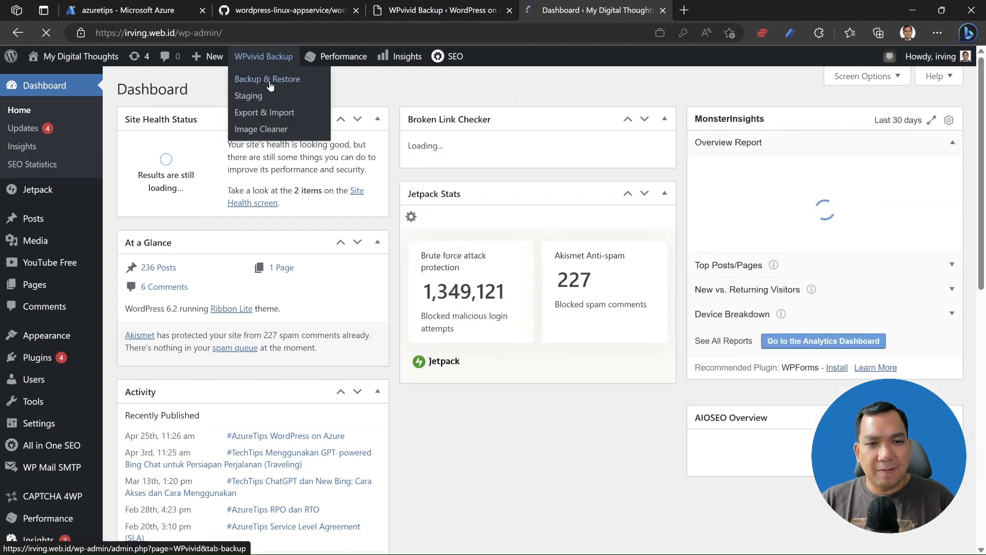
{"action": "mouse_move", "coordinate": [276, 56]}
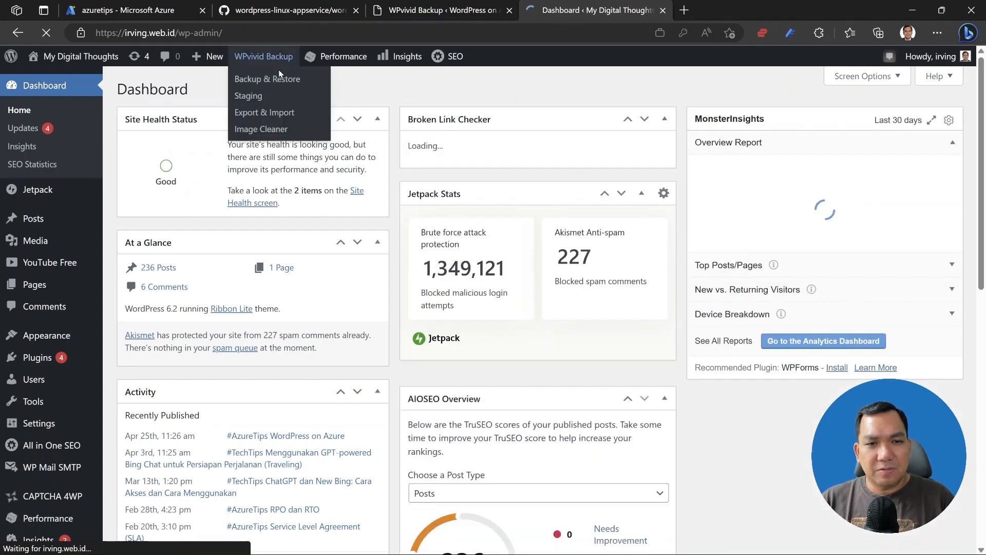
{"action": "left_click", "coordinate": [280, 80]}
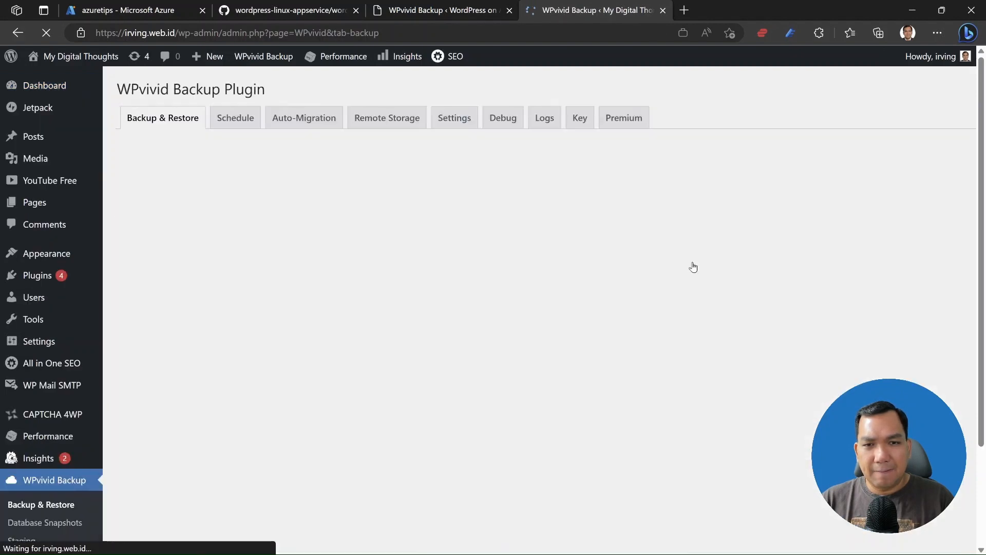
Scroll to the Backups list showing the Apr-25-2023 18:39 and Apr-22-2023 14:36 backups.
{"action": "scroll", "coordinate": [539, 366], "scroll_direction": "down", "scroll_amount": 5}
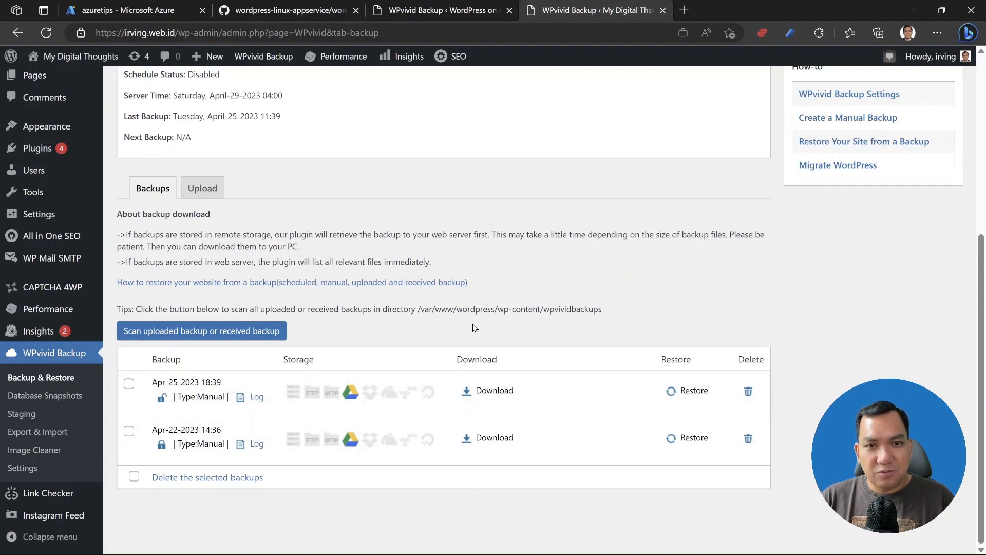
{"action": "key", "text": "alt+Tab"}
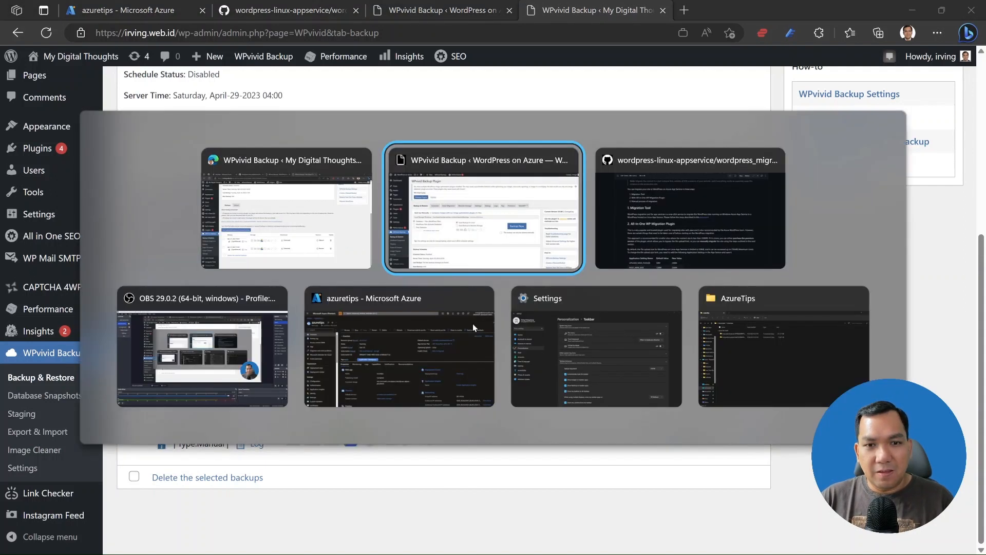
Widen the AzureTips folder's Name column to read both backup_all zip part names, then return to Edge.
{"action": "key", "text": "alt+Tab"}
{"action": "key", "text": "alt+Tab"}
{"action": "key", "text": "alt+Tab"}
{"action": "key", "text": "alt+Tab"}
{"action": "key", "text": "alt+Tab"}
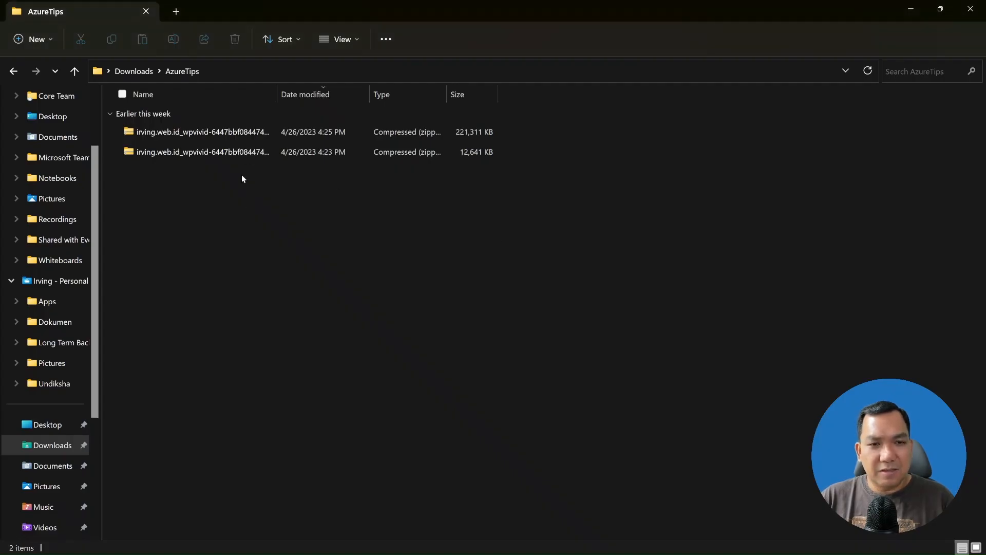
{"action": "double_click", "coordinate": [278, 96]}
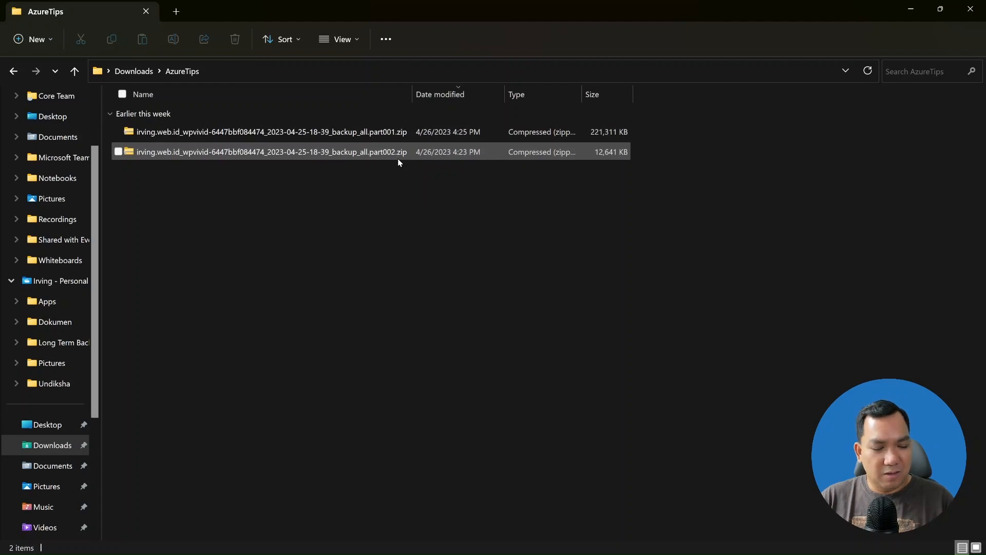
{"action": "key", "text": "alt+Tab"}
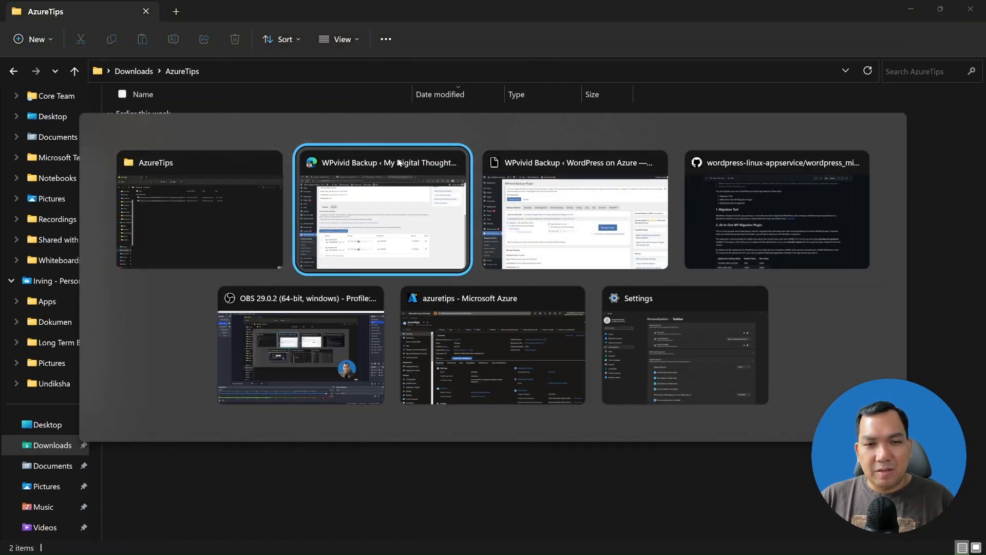
{"action": "key", "text": "alt+Tab"}
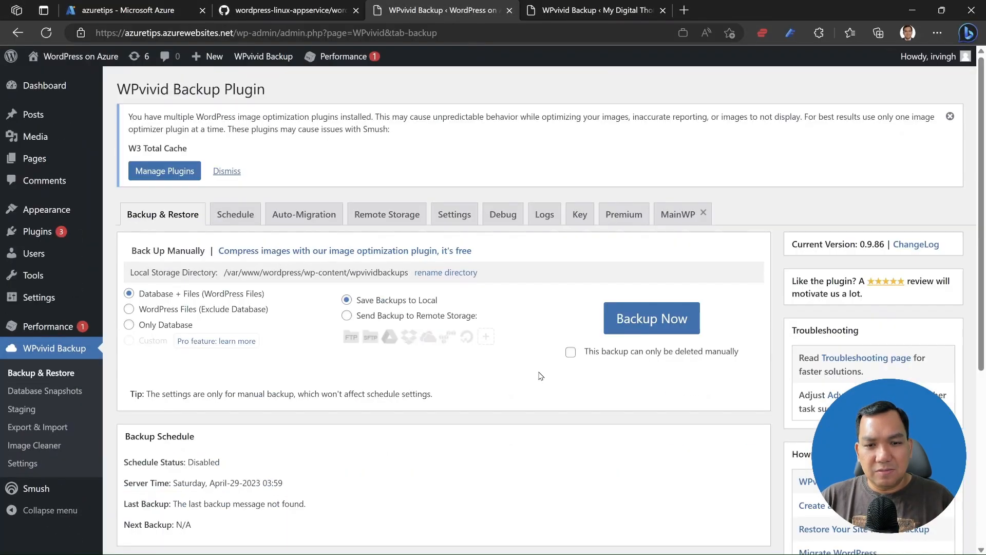
Close the source site's backup tab, leaving the Azure site's WPvivid page.
{"action": "scroll", "coordinate": [509, 378], "scroll_direction": "down", "scroll_amount": 5}
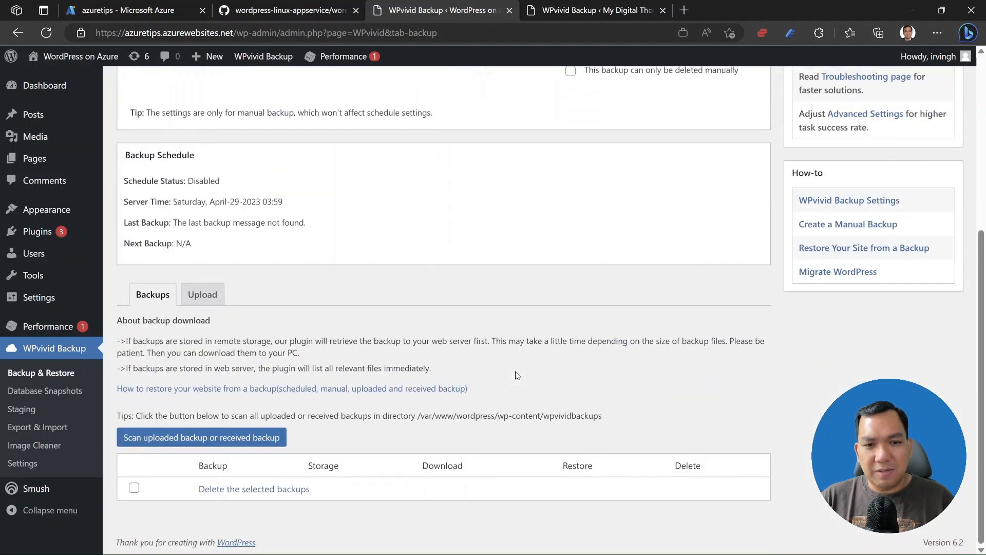
{"action": "key", "text": "ctrl+Tab"}
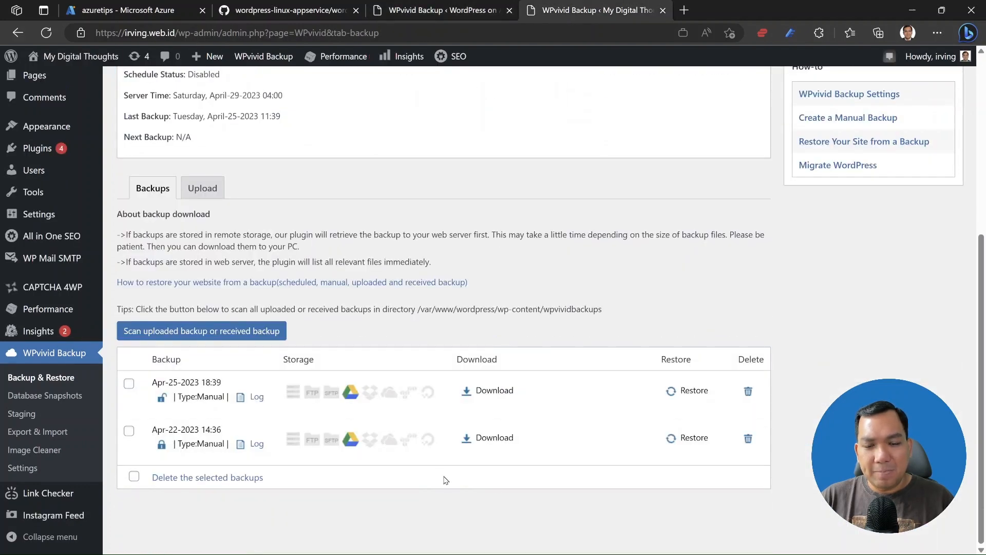
{"action": "left_click", "coordinate": [663, 10]}
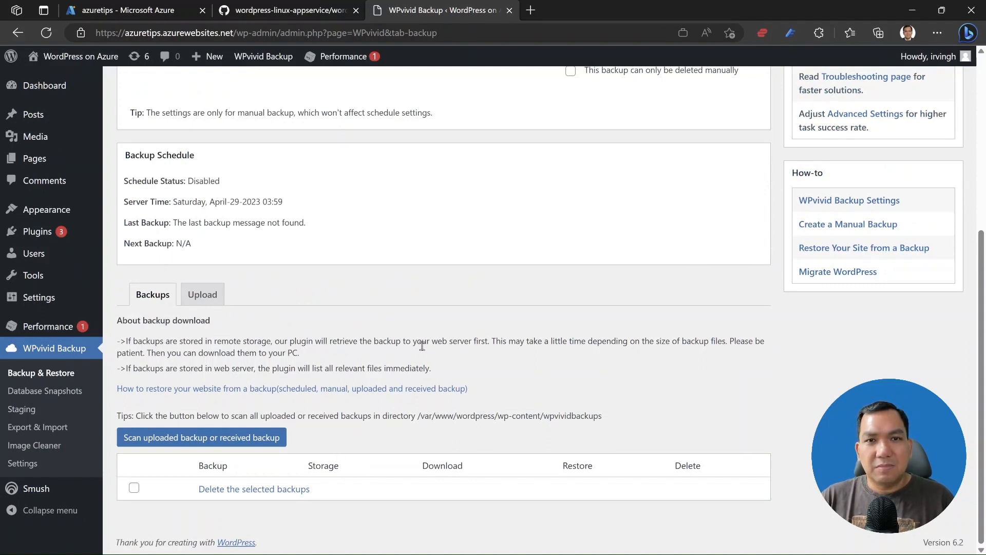
Upload both zip parts, part001 and part002, from Downloads\AzureTips to the Azure site's WPvivid.
{"action": "left_click", "coordinate": [202, 295]}
{"action": "scroll", "coordinate": [391, 434], "scroll_direction": "down", "scroll_amount": 5}
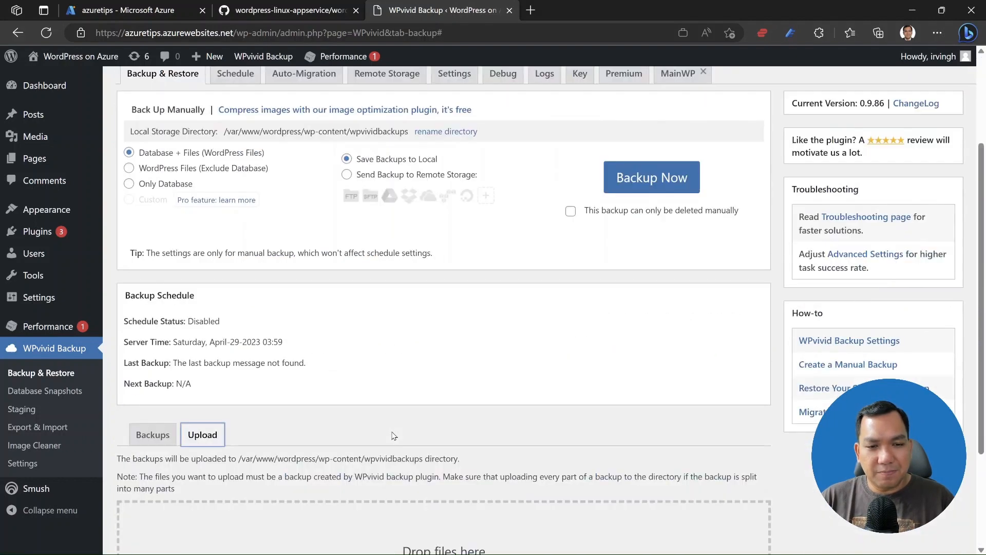
{"action": "left_click", "coordinate": [448, 448]}
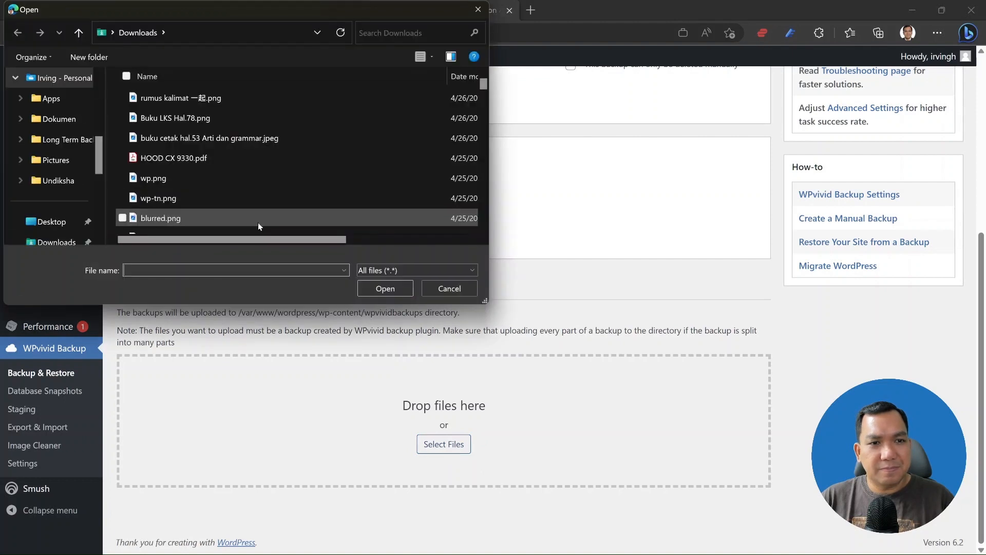
{"action": "scroll", "coordinate": [102, 109], "scroll_direction": "up", "scroll_amount": 3}
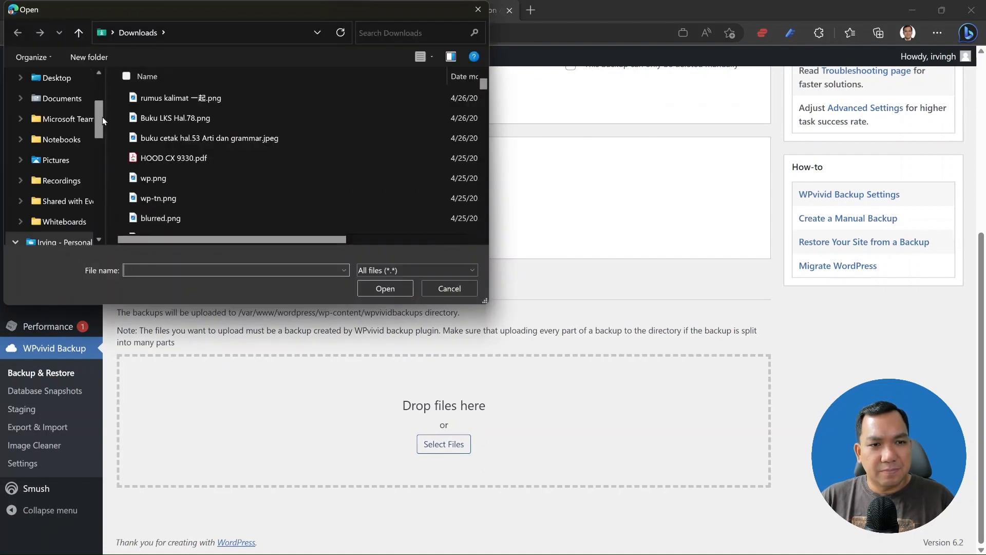
{"action": "scroll", "coordinate": [103, 118], "scroll_direction": "down", "scroll_amount": 5}
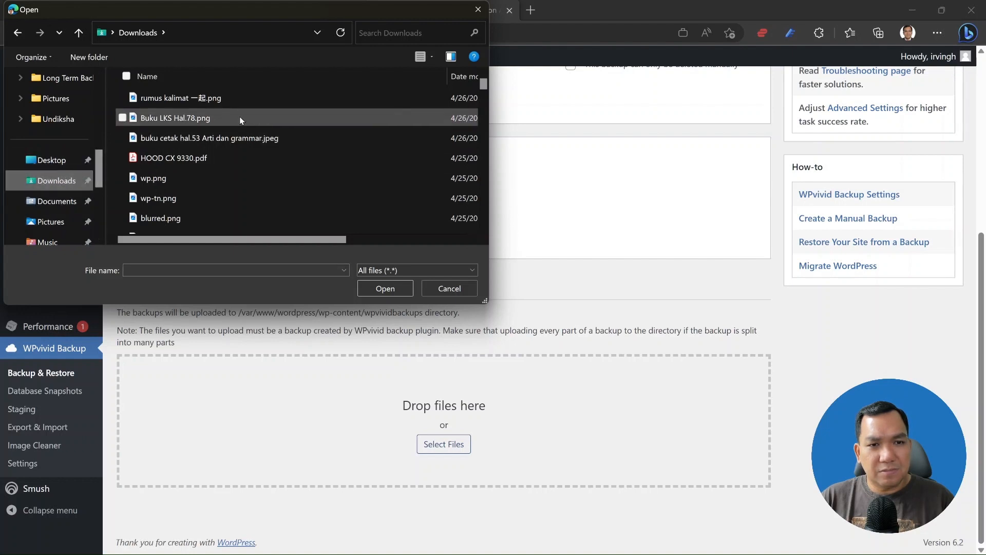
{"action": "scroll", "coordinate": [254, 81], "scroll_direction": "up", "scroll_amount": 5}
{"action": "double_click", "coordinate": [209, 97]}
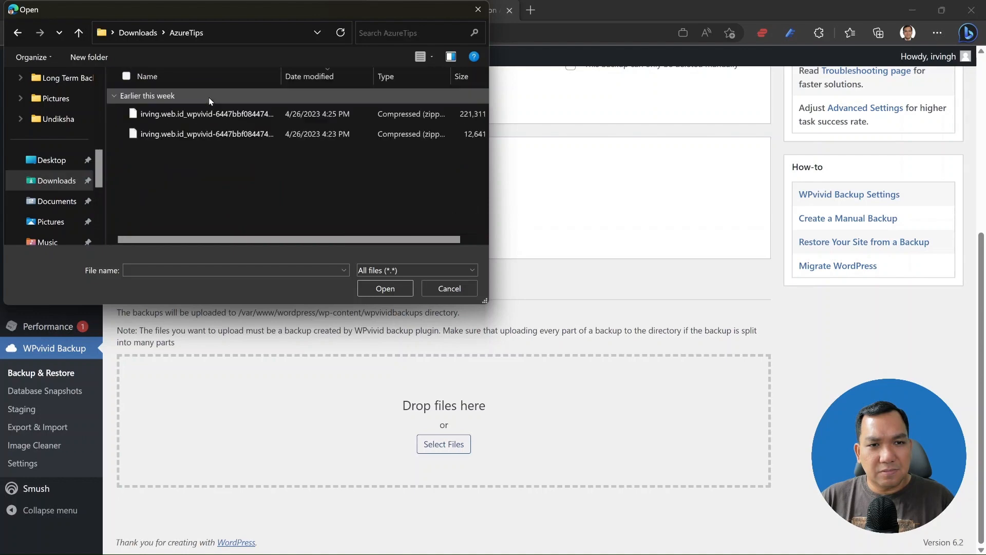
{"action": "left_click", "coordinate": [255, 111]}
{"action": "left_click", "coordinate": [255, 133], "text": "shift"}
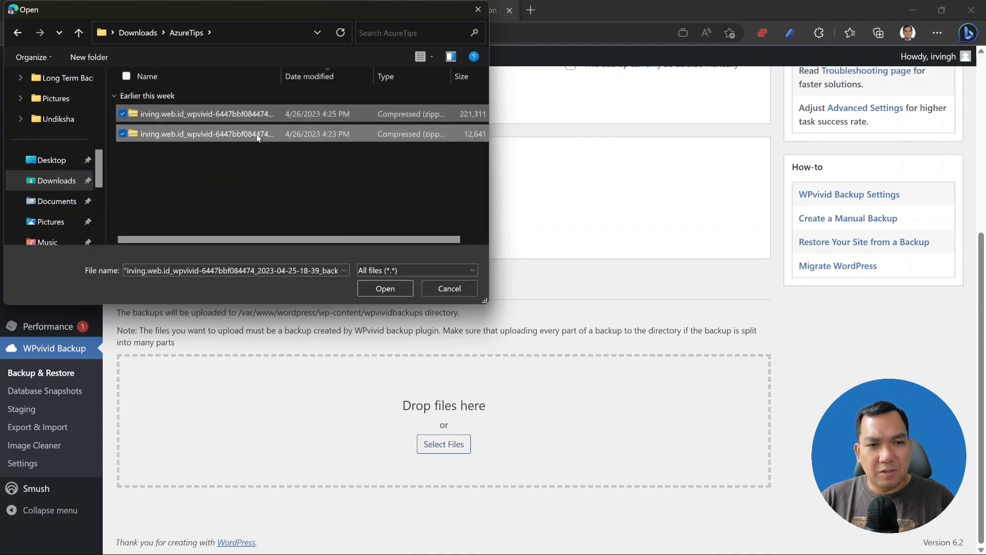
{"action": "left_click", "coordinate": [380, 287]}
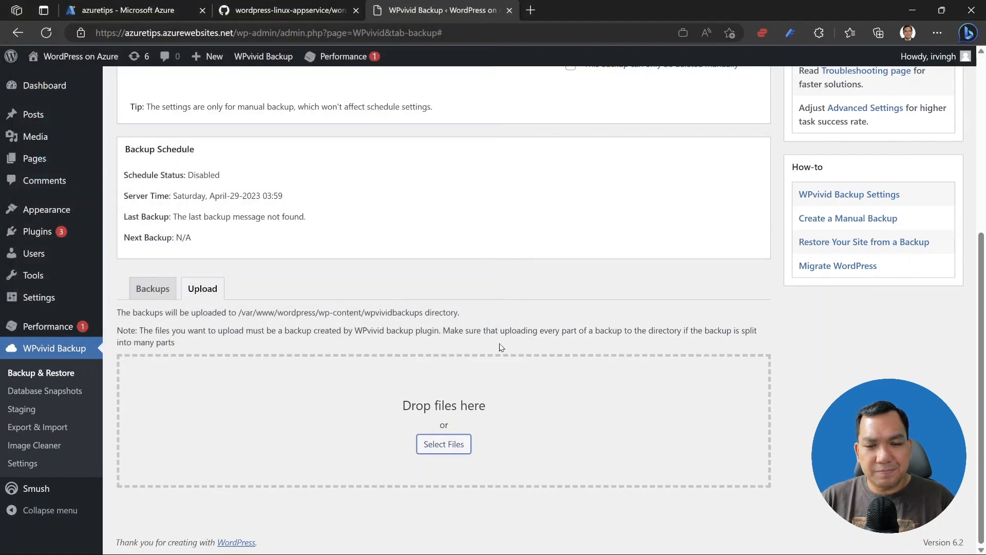
{"action": "scroll", "coordinate": [714, 389], "scroll_direction": "down", "scroll_amount": 2}
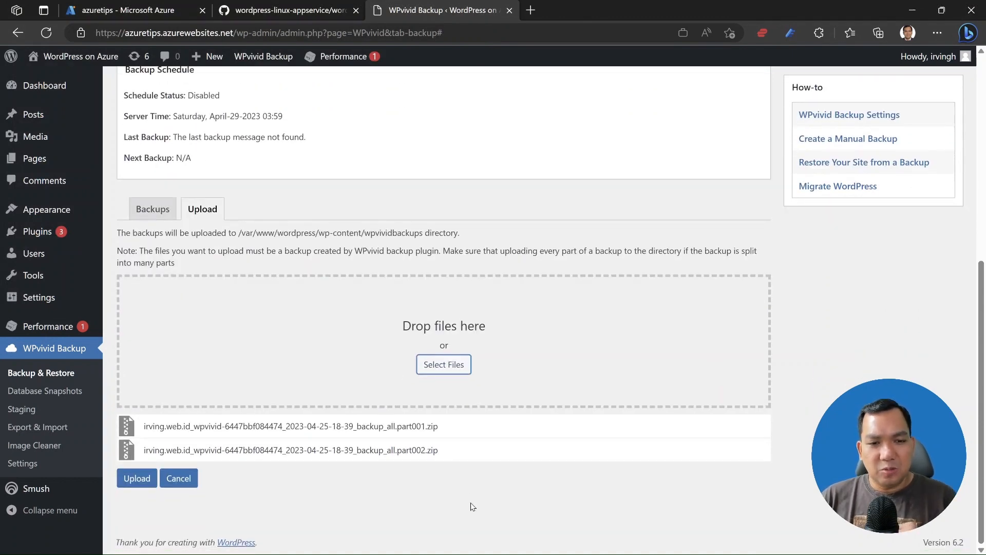
{"action": "left_click", "coordinate": [137, 478]}
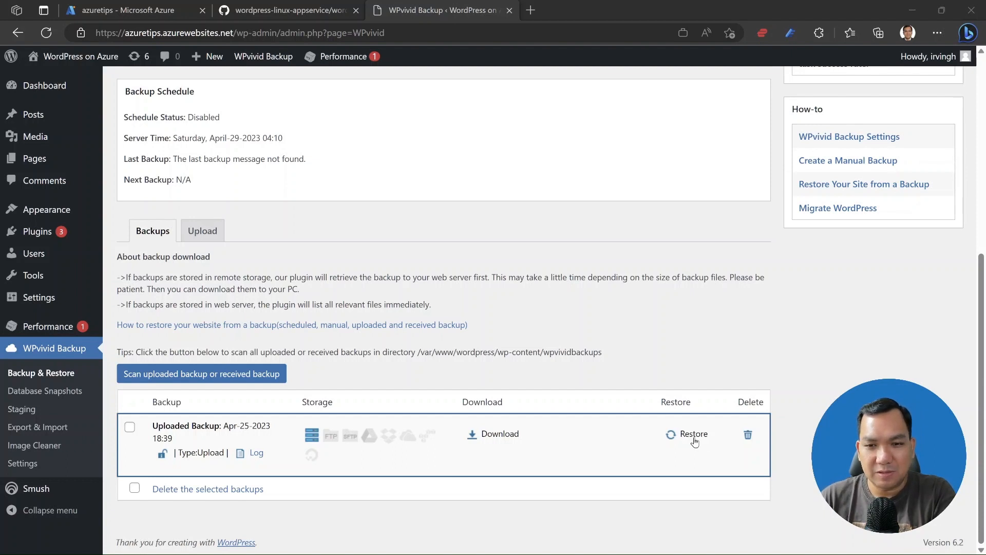
Open the restore panel for the uploaded Apr-25-2023 18:39 backup.
{"action": "left_click", "coordinate": [694, 438]}
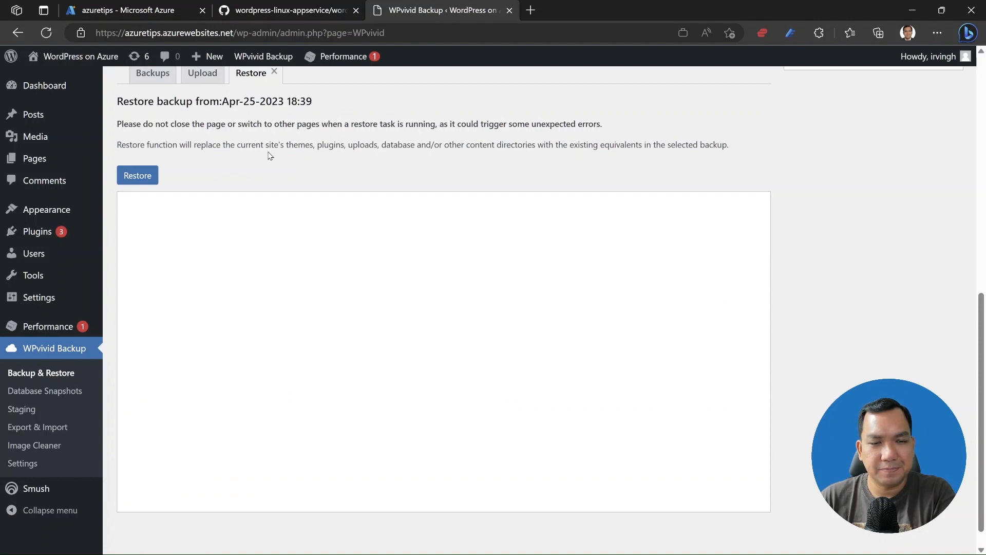
Start restoring the Apr-25-2023 18:39 backup and confirm the restore prompt.
{"action": "left_click", "coordinate": [148, 178]}
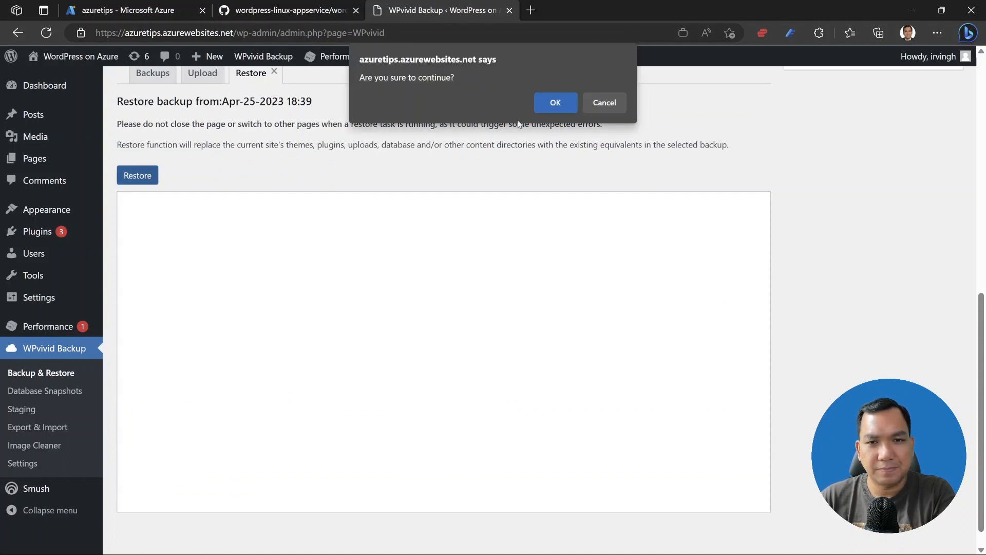
{"action": "left_click", "coordinate": [560, 103]}
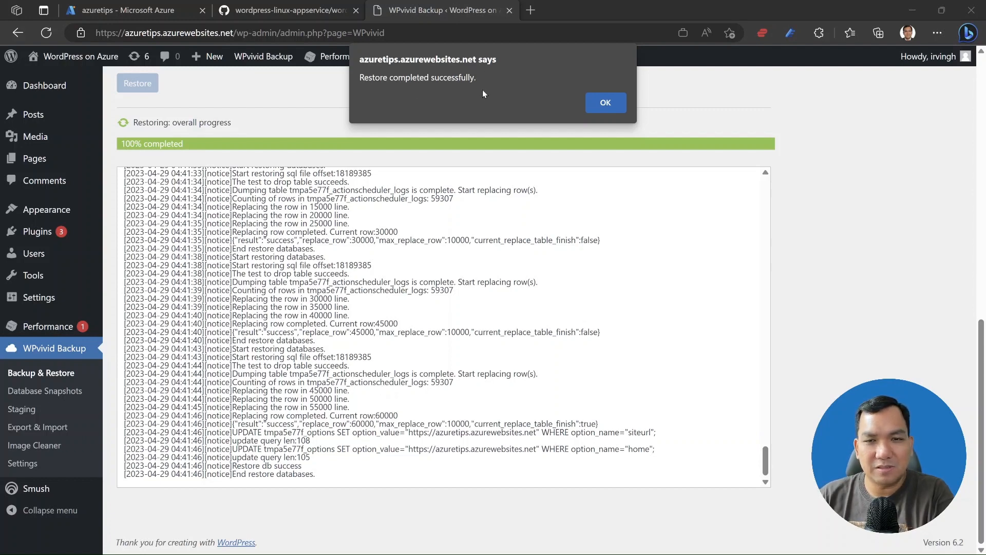
Dismiss the restore-completed alert and log back in with the administrator username and password.
{"action": "left_click", "coordinate": [607, 102]}
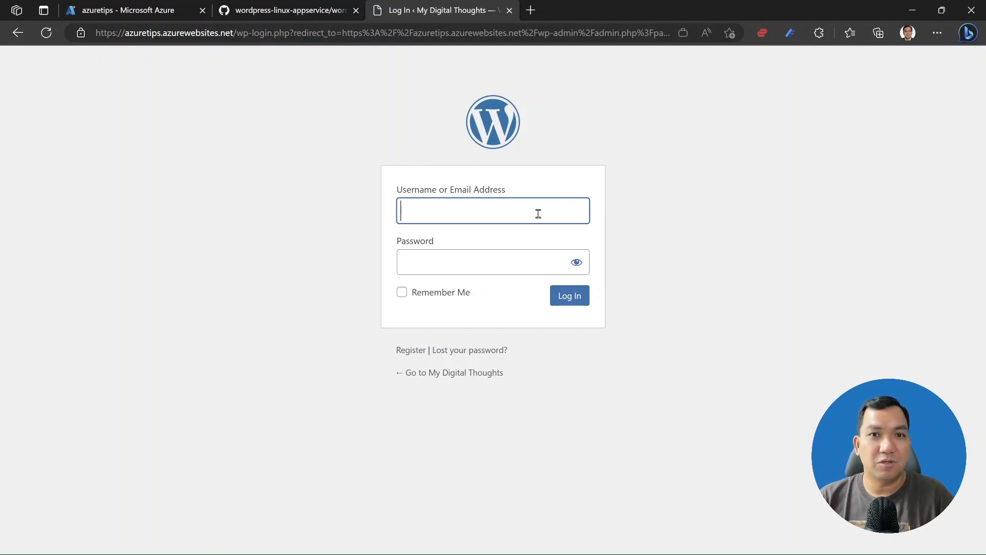
{"action": "type", "text": "i"}
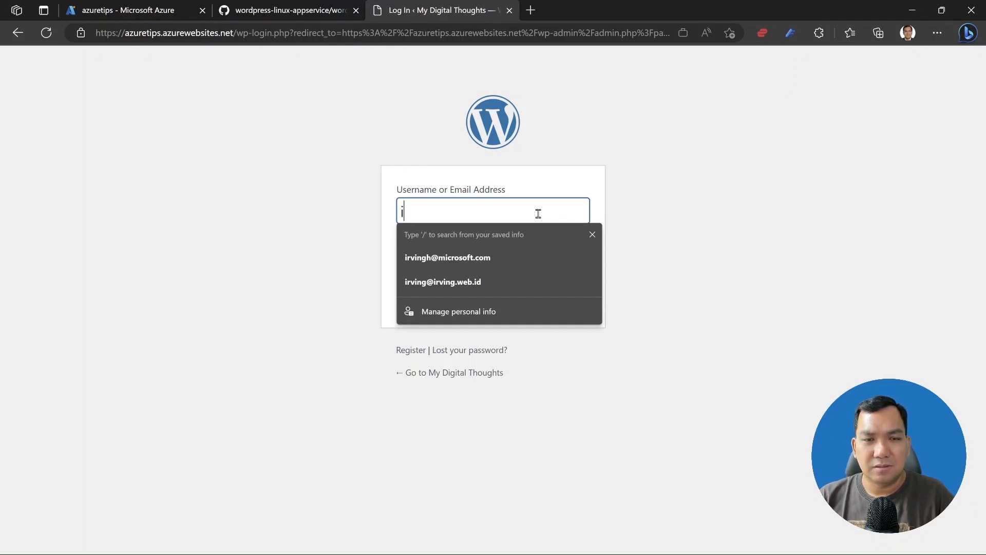
{"action": "type", "text": "rving"}
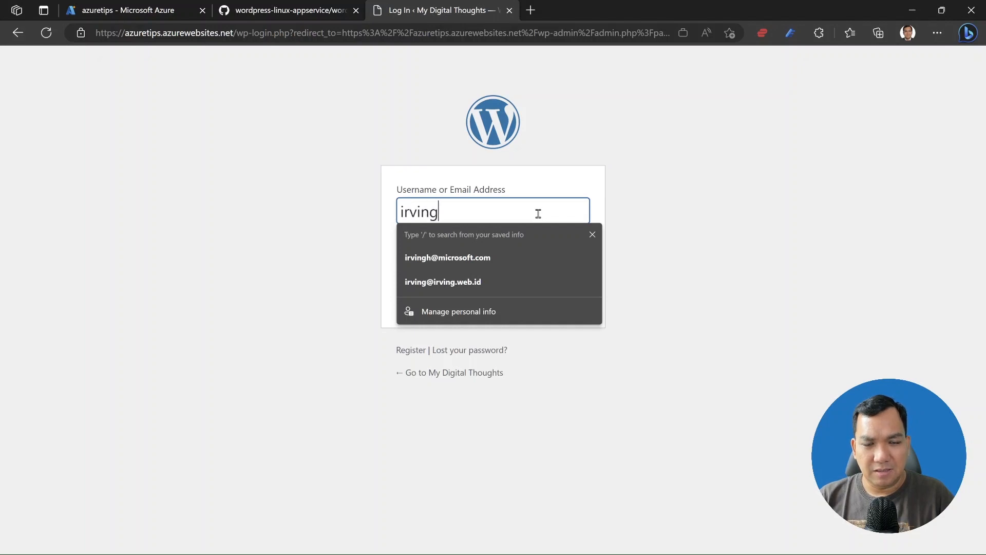
{"action": "key", "text": "Tab"}
{"action": "type", "text": "•••••••••••••"}
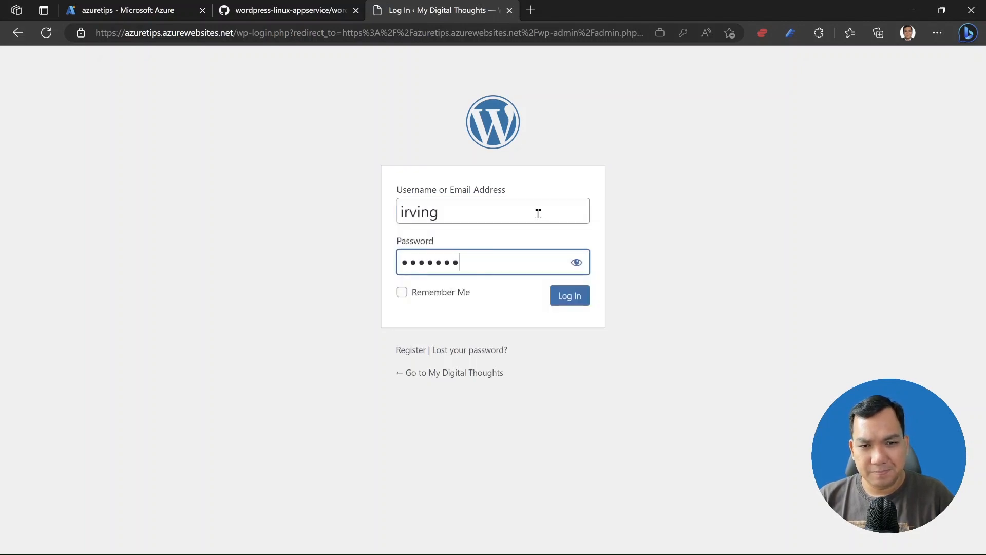
{"action": "key", "text": "Return"}
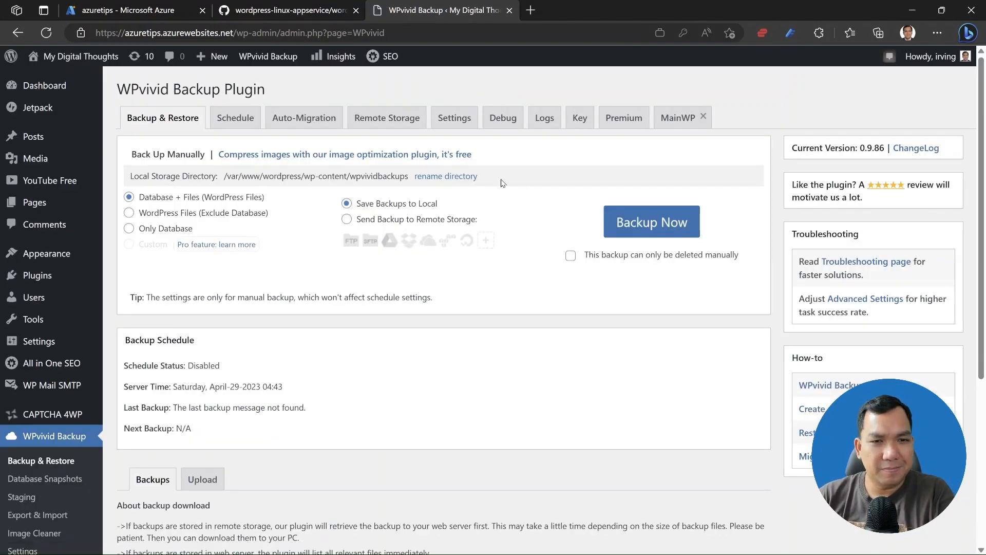
Check the restored site's WPvivid backup list, then go to the Plugins page.
{"action": "scroll", "coordinate": [451, 330], "scroll_direction": "down", "scroll_amount": 4}
{"action": "scroll", "coordinate": [452, 329], "scroll_direction": "down", "scroll_amount": 1}
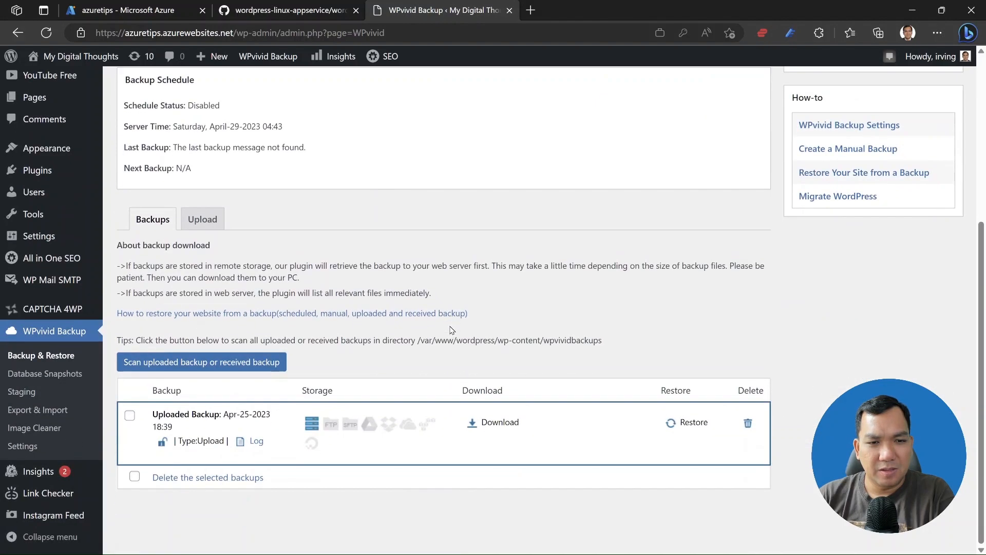
{"action": "scroll", "coordinate": [465, 394], "scroll_direction": "up", "scroll_amount": 5}
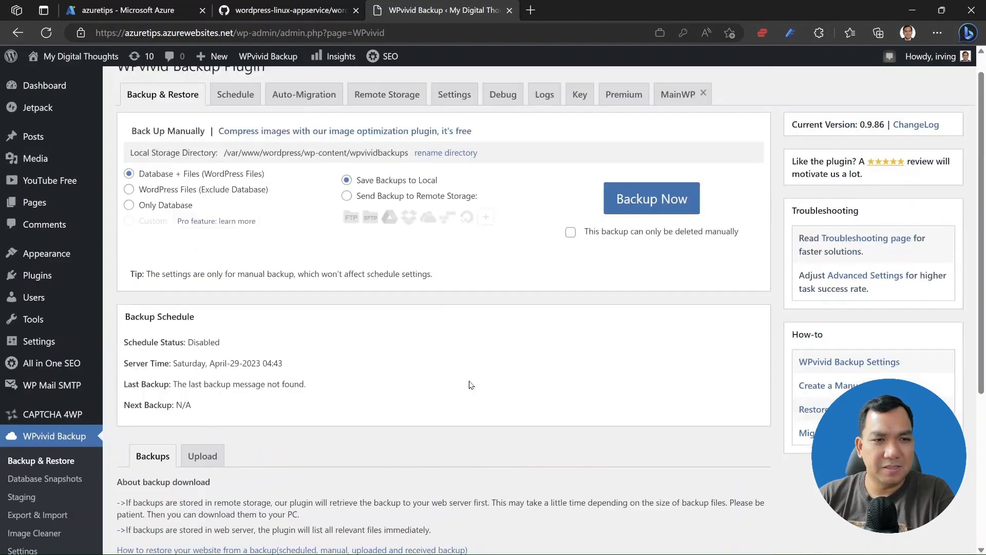
{"action": "left_click", "coordinate": [45, 277]}
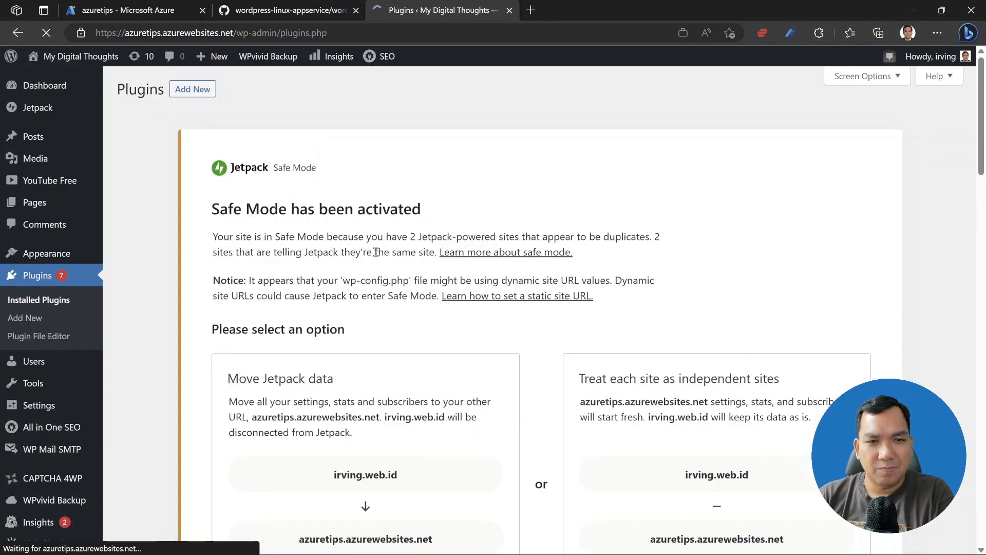
Scroll through the 18 installed plugins, including Jetpack's Safe Mode notice and inactive W3 Total Cache.
{"action": "scroll", "coordinate": [398, 316], "scroll_direction": "down", "scroll_amount": 1}
{"action": "scroll", "coordinate": [398, 316], "scroll_direction": "down", "scroll_amount": 5}
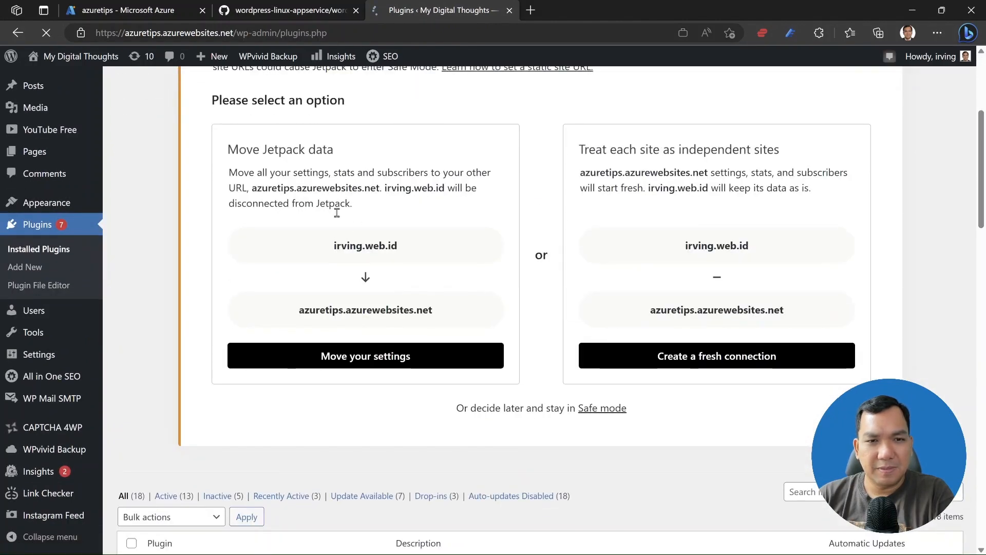
{"action": "scroll", "coordinate": [430, 304], "scroll_direction": "down", "scroll_amount": 3}
{"action": "scroll", "coordinate": [430, 303], "scroll_direction": "up", "scroll_amount": 4}
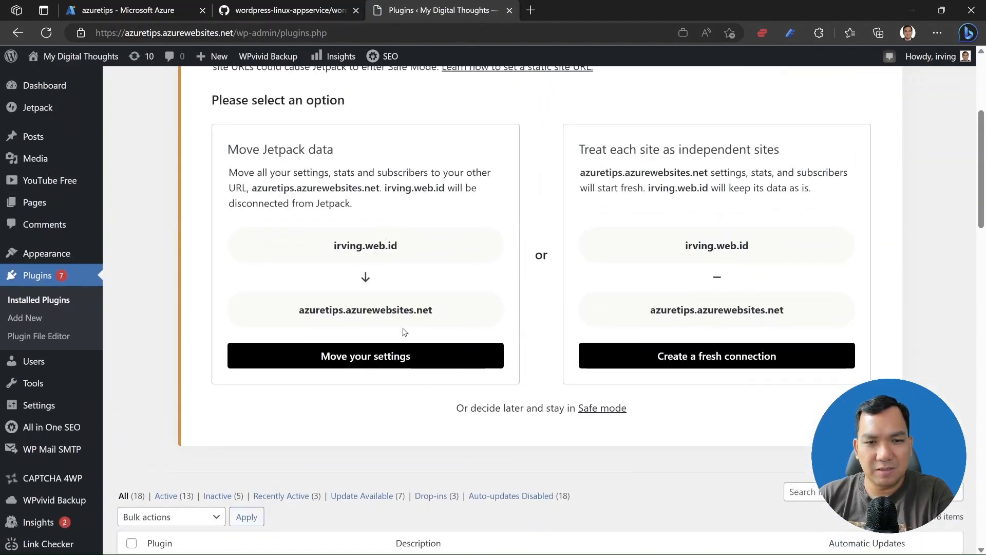
{"action": "scroll", "coordinate": [453, 380], "scroll_direction": "down", "scroll_amount": 3}
{"action": "scroll", "coordinate": [453, 380], "scroll_direction": "down", "scroll_amount": 7}
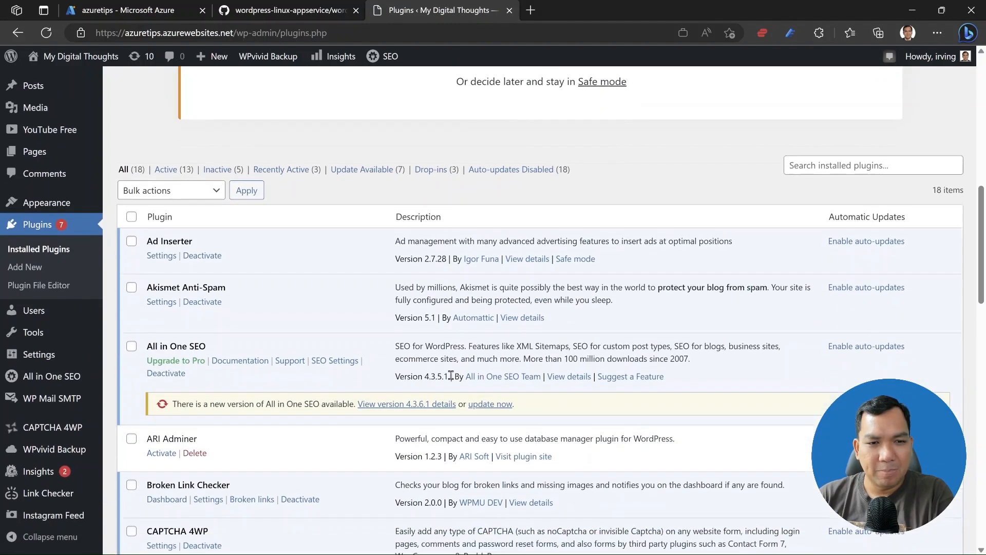
{"action": "scroll", "coordinate": [272, 334], "scroll_direction": "down", "scroll_amount": 8}
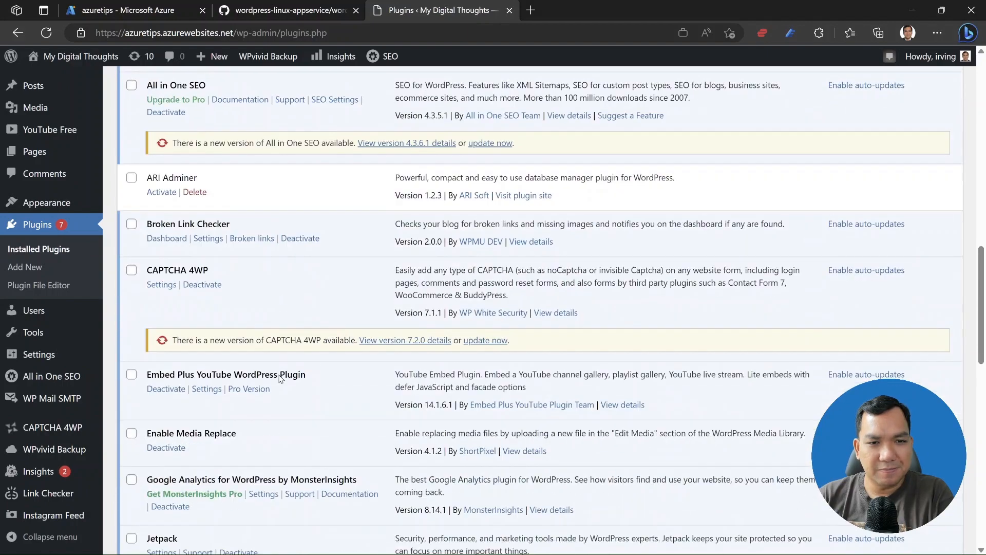
{"action": "scroll", "coordinate": [281, 379], "scroll_direction": "down", "scroll_amount": 5}
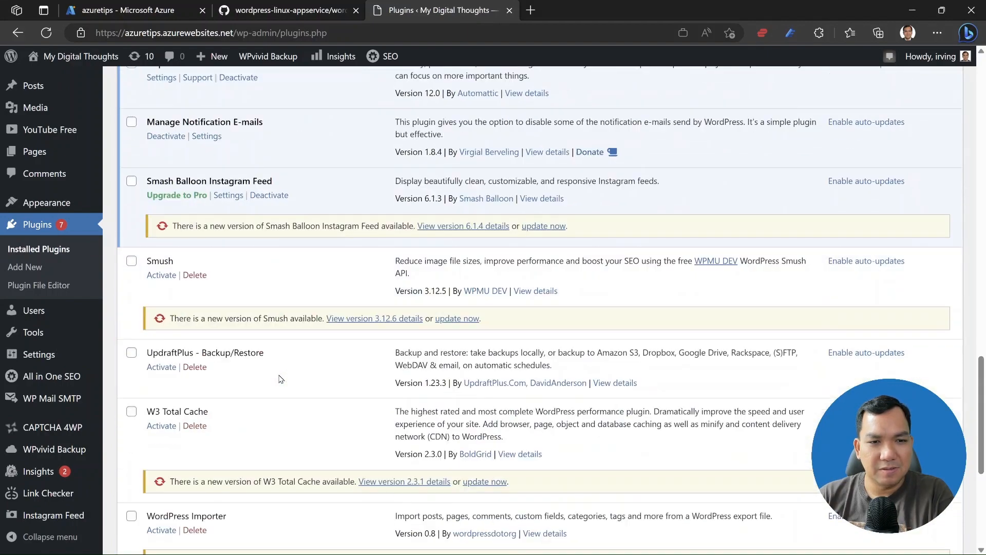
{"action": "scroll", "coordinate": [286, 435], "scroll_direction": "down", "scroll_amount": 2}
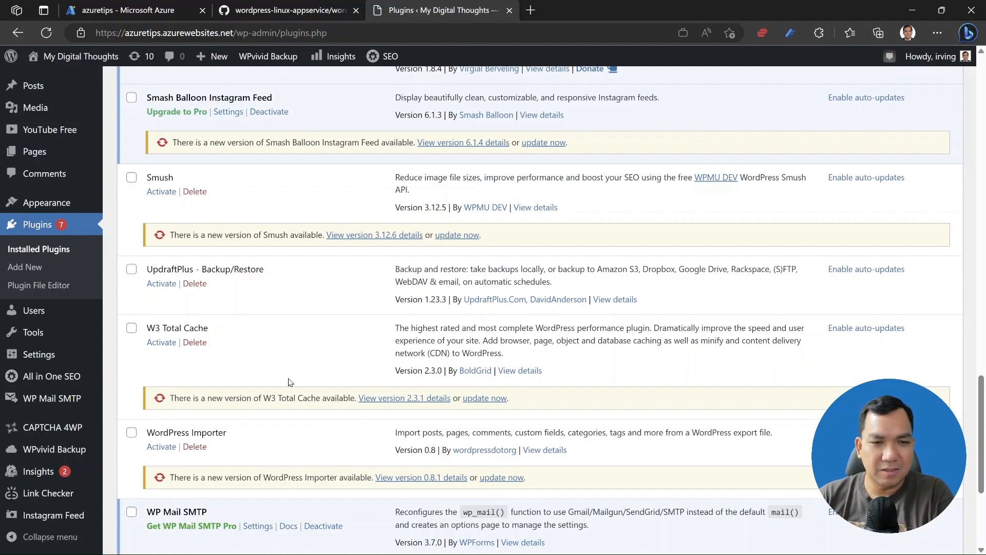
{"action": "scroll", "coordinate": [288, 382], "scroll_direction": "up", "scroll_amount": 15}
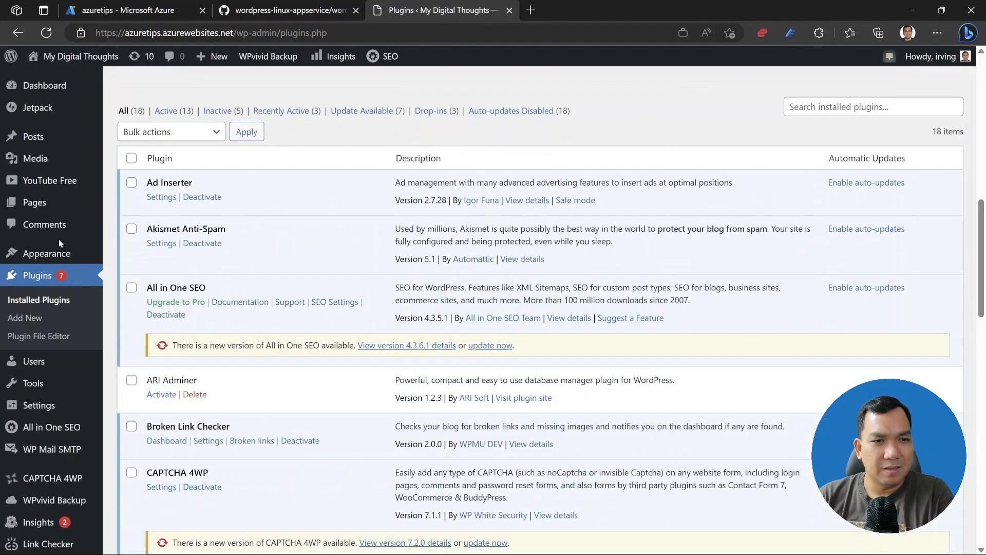
Show All Posts and scroll through the 236 restored posts.
{"action": "mouse_move", "coordinate": [54, 92]}
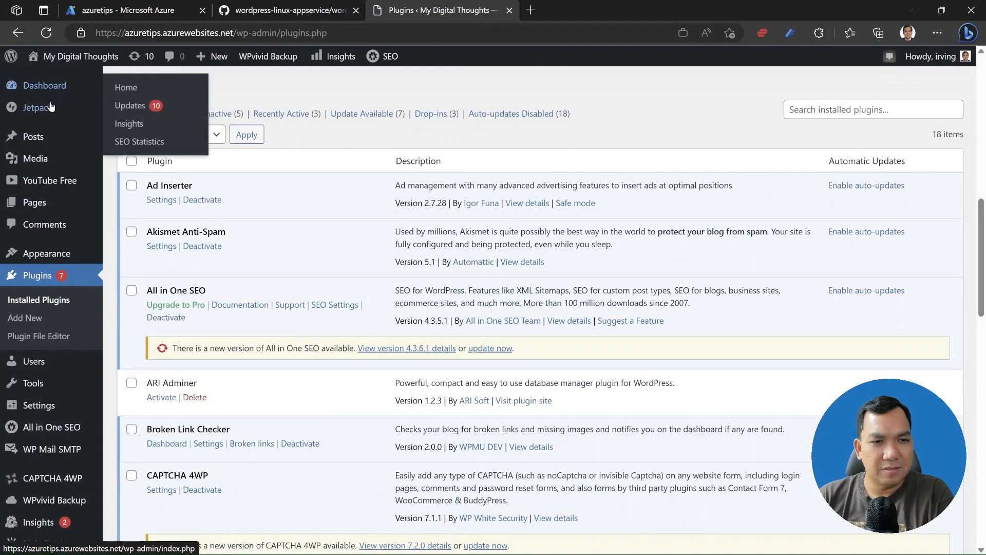
{"action": "mouse_move", "coordinate": [44, 143]}
{"action": "left_click", "coordinate": [123, 140]}
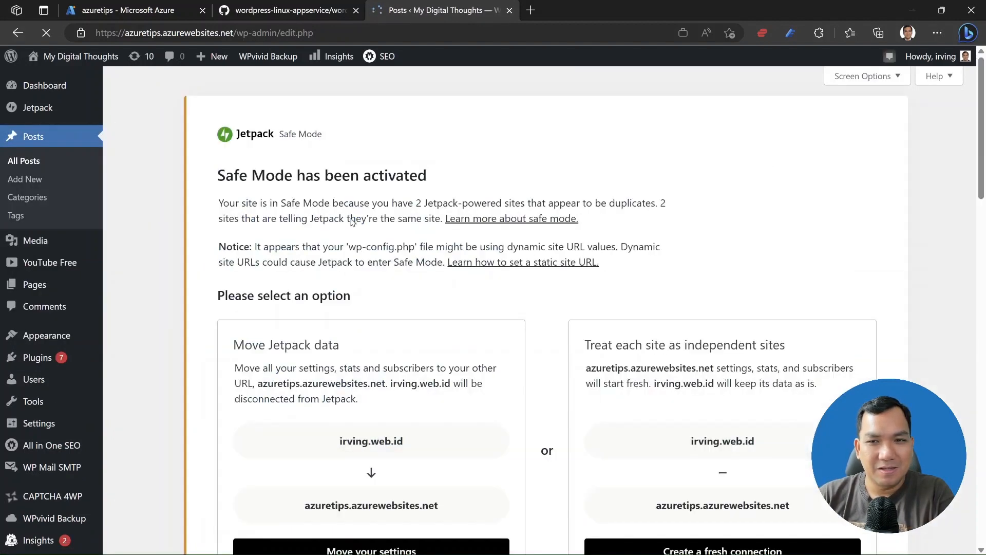
{"action": "scroll", "coordinate": [337, 247], "scroll_direction": "down", "scroll_amount": 10}
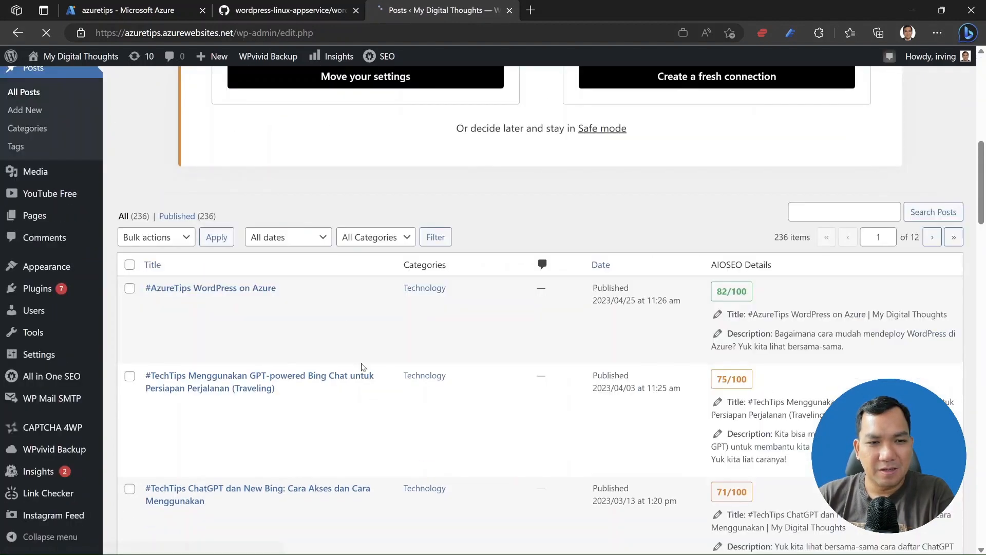
{"action": "scroll", "coordinate": [308, 337], "scroll_direction": "down", "scroll_amount": 3}
{"action": "scroll", "coordinate": [307, 336], "scroll_direction": "up", "scroll_amount": 5}
{"action": "scroll", "coordinate": [307, 333], "scroll_direction": "up", "scroll_amount": 8}
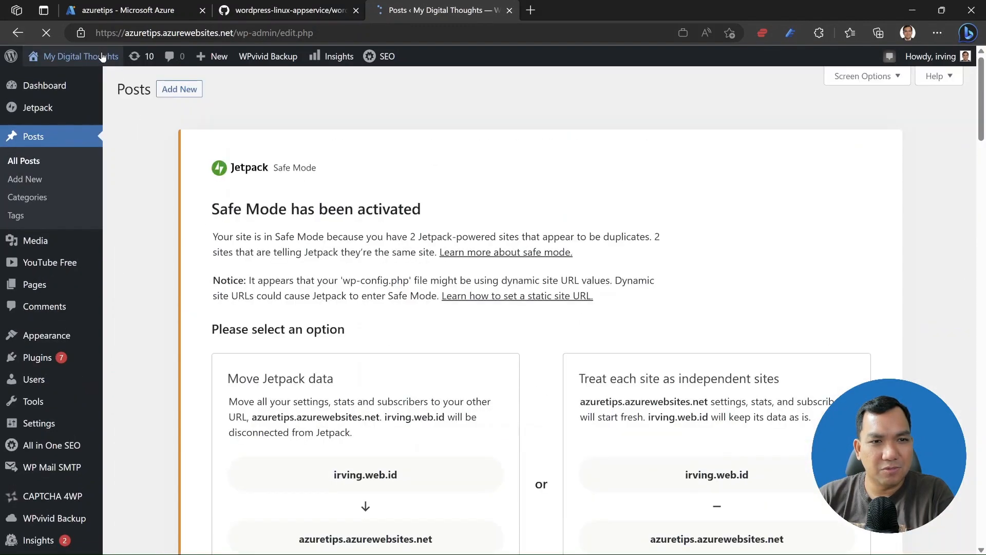
View the live My Digital Thoughts homepage in a new tab, then close it.
{"action": "mouse_move", "coordinate": [81, 54]}
{"action": "right_click", "coordinate": [47, 84]}
{"action": "left_click", "coordinate": [91, 89]}
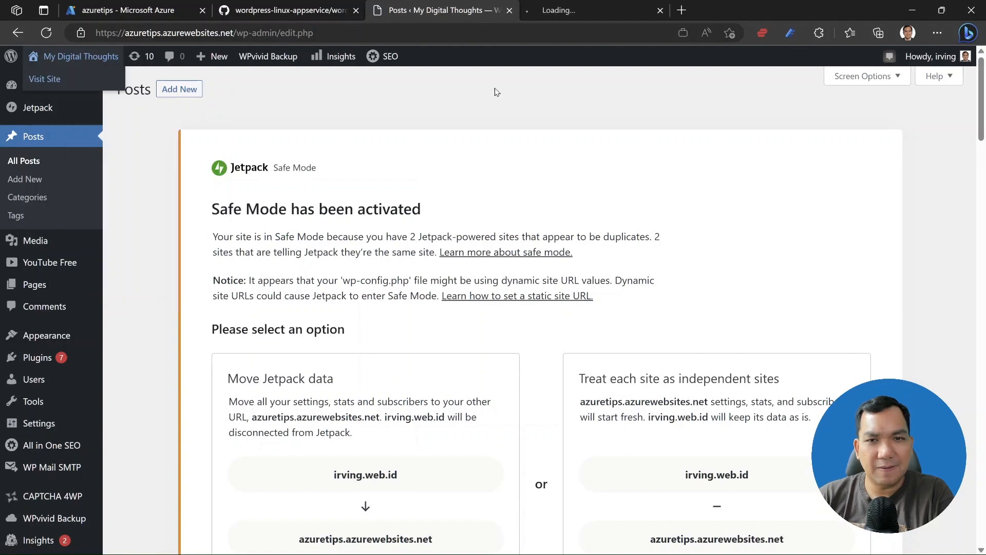
{"action": "left_click", "coordinate": [611, 6]}
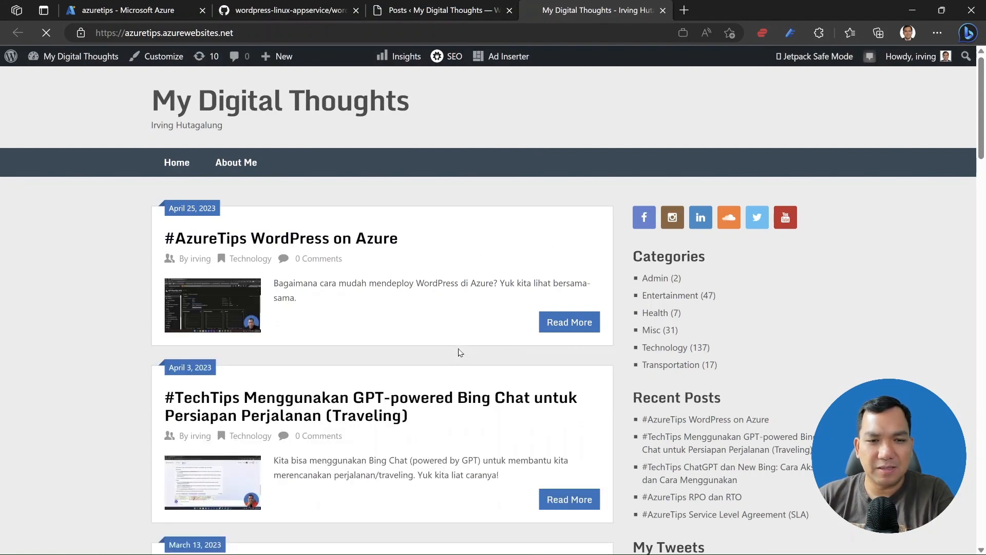
{"action": "scroll", "coordinate": [459, 352], "scroll_direction": "down", "scroll_amount": 2}
{"action": "scroll", "coordinate": [506, 241], "scroll_direction": "up", "scroll_amount": 2}
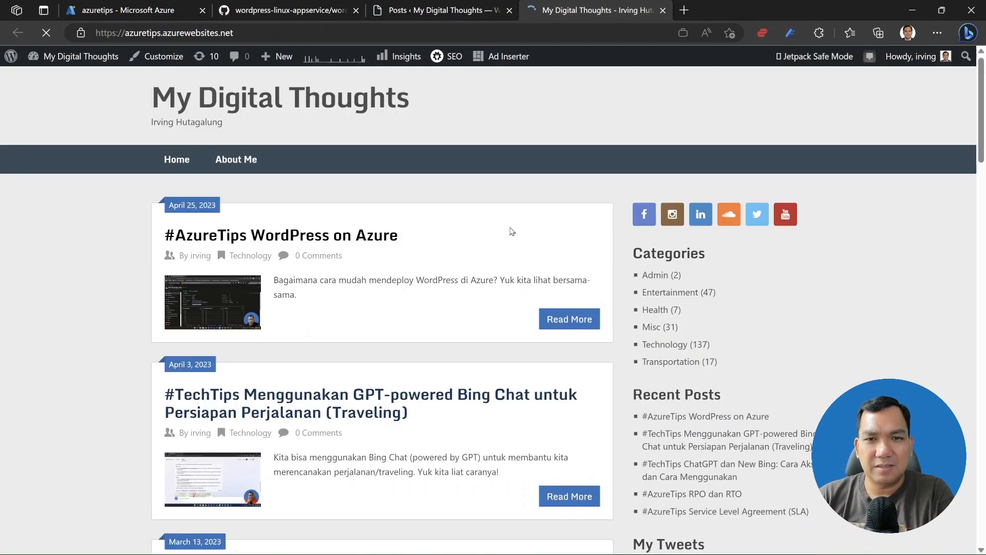
{"action": "left_click", "coordinate": [664, 11]}
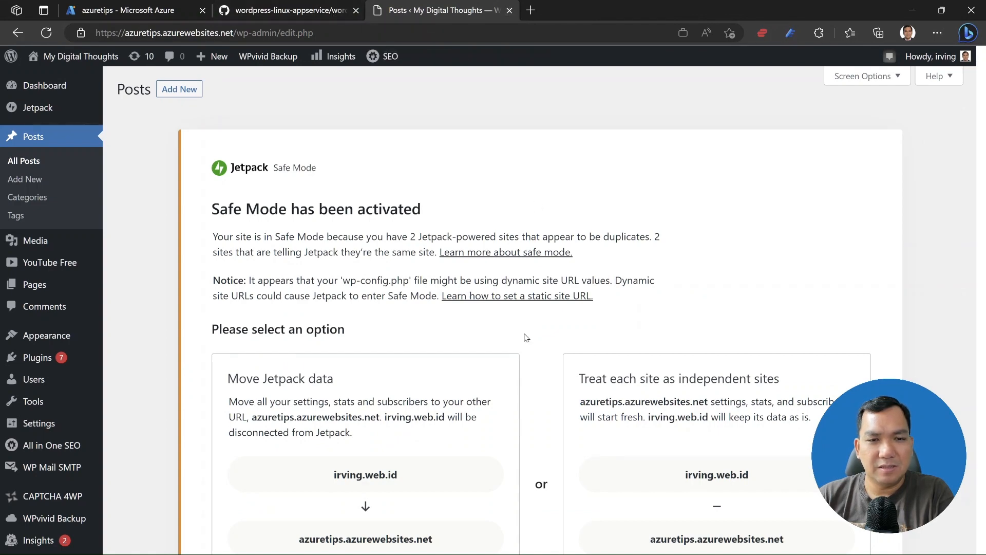
Keep Jetpack in Safe mode to clear the duplicate-site notice, then go to the Plugins page.
{"action": "scroll", "coordinate": [525, 337], "scroll_direction": "down", "scroll_amount": 3}
{"action": "scroll", "coordinate": [525, 337], "scroll_direction": "up", "scroll_amount": 3}
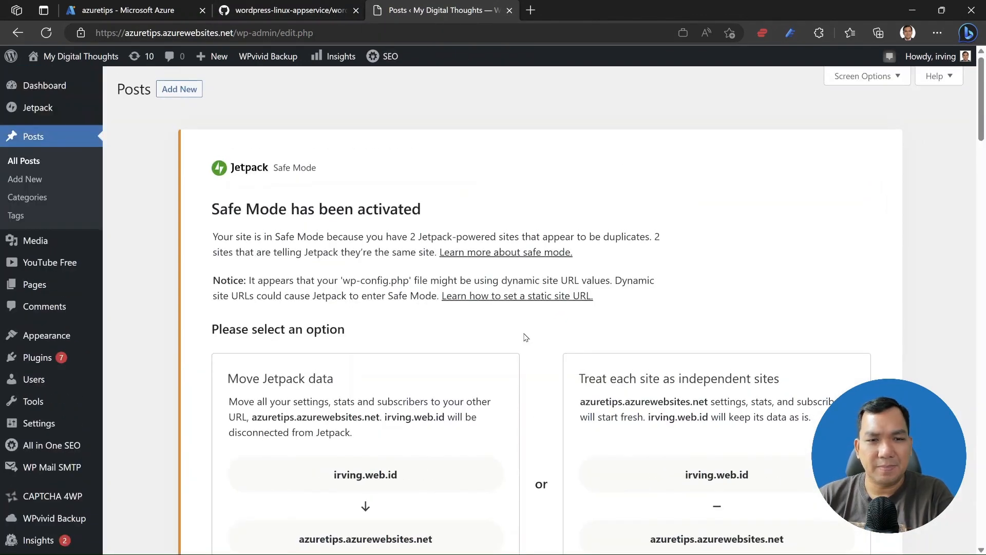
{"action": "scroll", "coordinate": [526, 337], "scroll_direction": "down", "scroll_amount": 5}
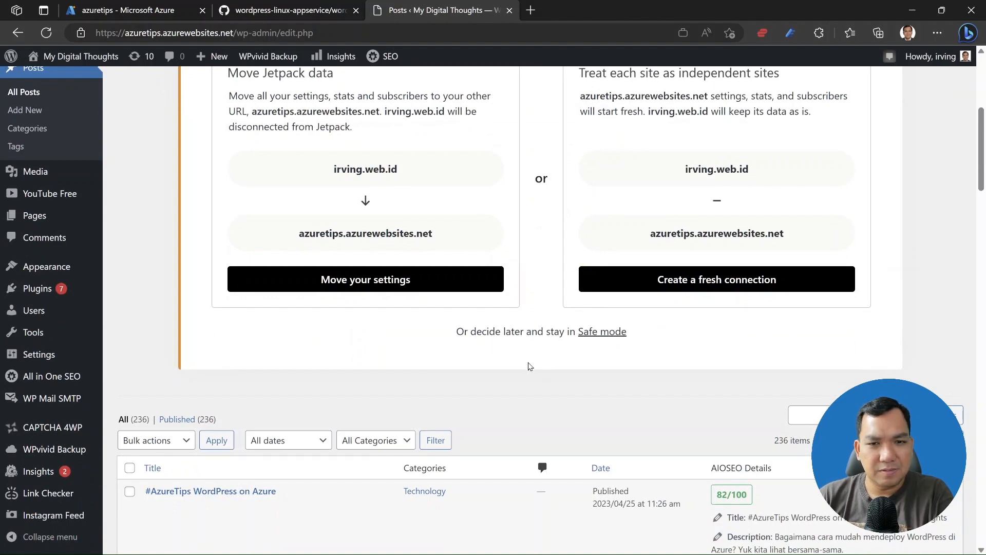
{"action": "left_click", "coordinate": [608, 337]}
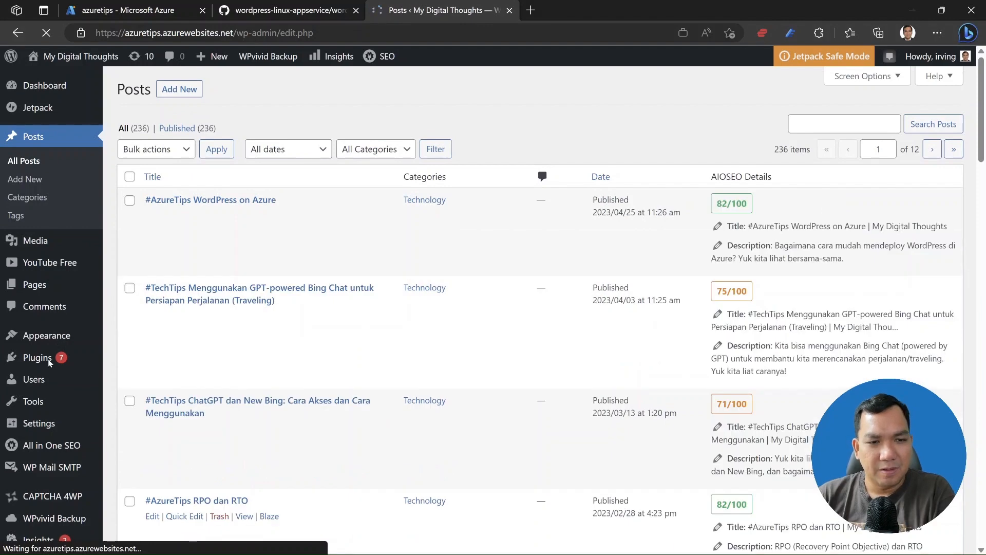
{"action": "mouse_move", "coordinate": [31, 355]}
{"action": "left_click", "coordinate": [160, 359]}
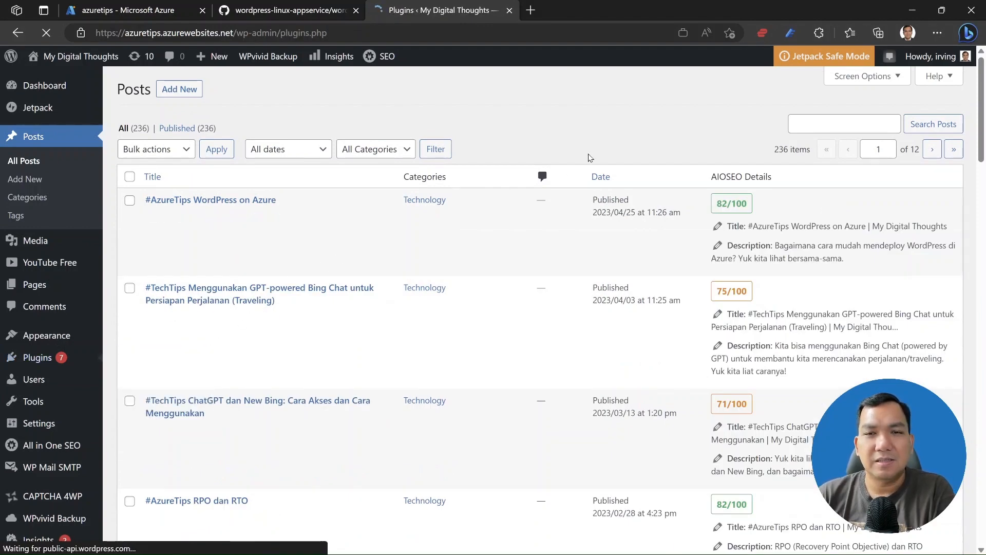
Activate the W3 Total Cache plugin from the Plugins list.
{"action": "scroll", "coordinate": [345, 431], "scroll_direction": "down", "scroll_amount": 3}
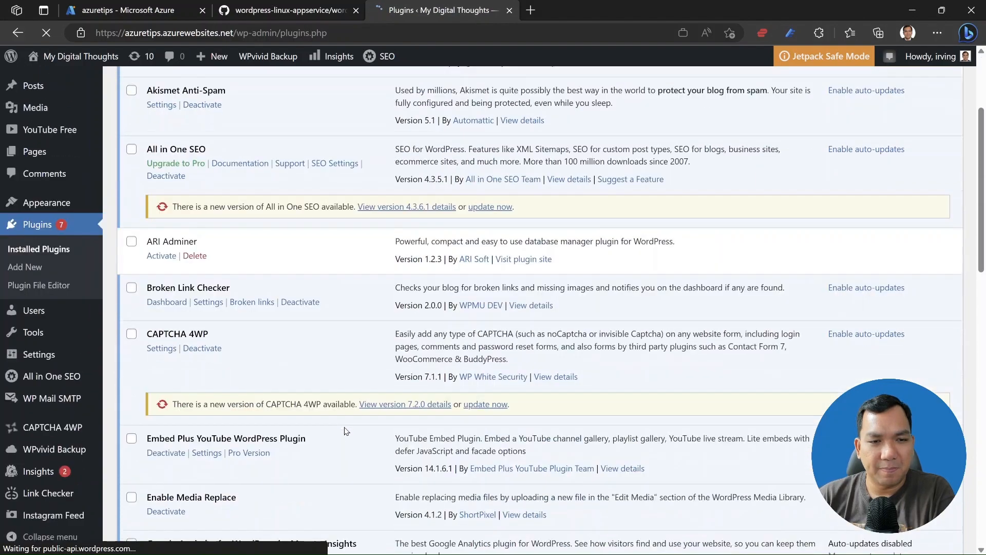
{"action": "scroll", "coordinate": [345, 432], "scroll_direction": "down", "scroll_amount": 4}
{"action": "scroll", "coordinate": [278, 314], "scroll_direction": "down", "scroll_amount": 2}
{"action": "scroll", "coordinate": [278, 314], "scroll_direction": "down", "scroll_amount": 5}
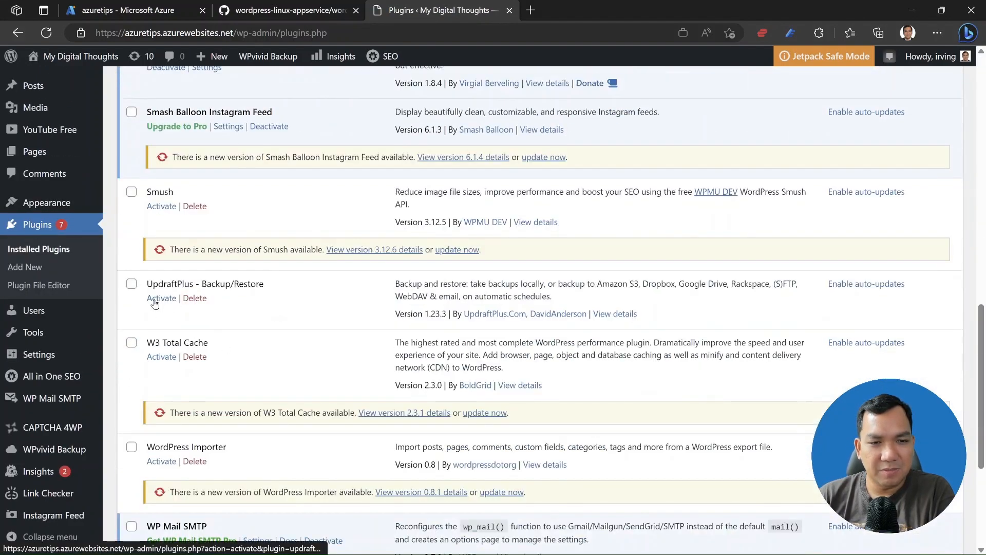
{"action": "left_click", "coordinate": [160, 357]}
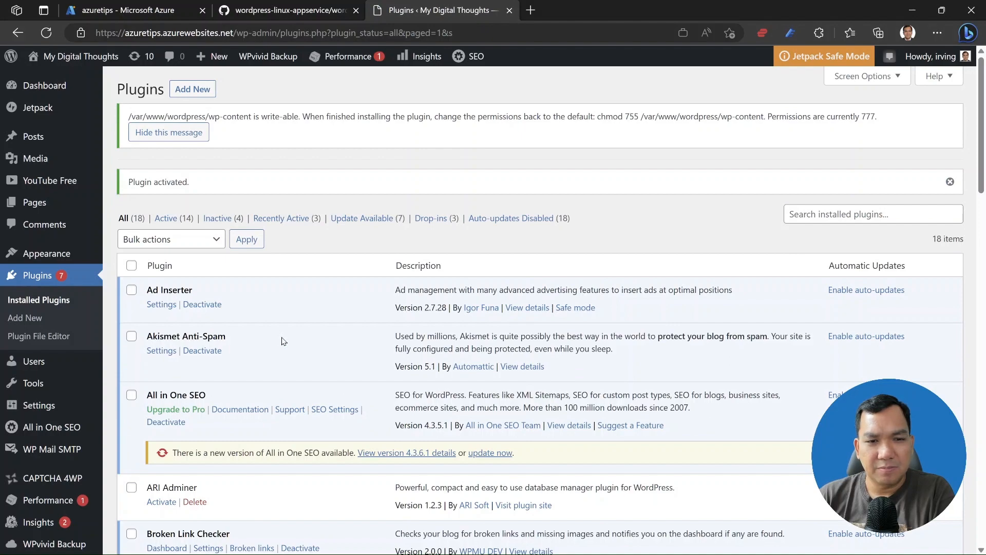
Open W3 Total Cache's Settings from its plugin entry.
{"action": "scroll", "coordinate": [282, 341], "scroll_direction": "down", "scroll_amount": 10}
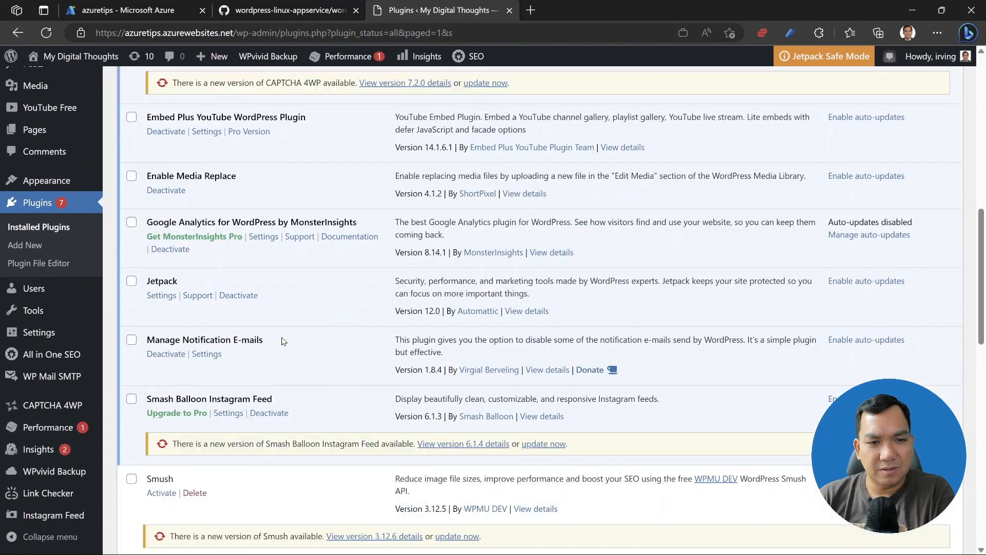
{"action": "scroll", "coordinate": [282, 341], "scroll_direction": "down", "scroll_amount": 2}
{"action": "scroll", "coordinate": [281, 341], "scroll_direction": "down", "scroll_amount": 4}
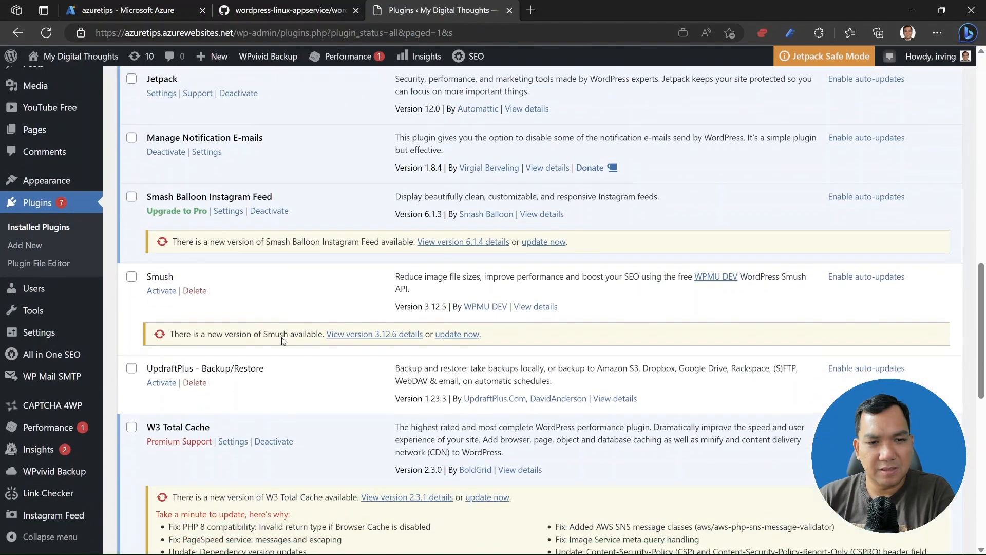
{"action": "left_click", "coordinate": [230, 295]}
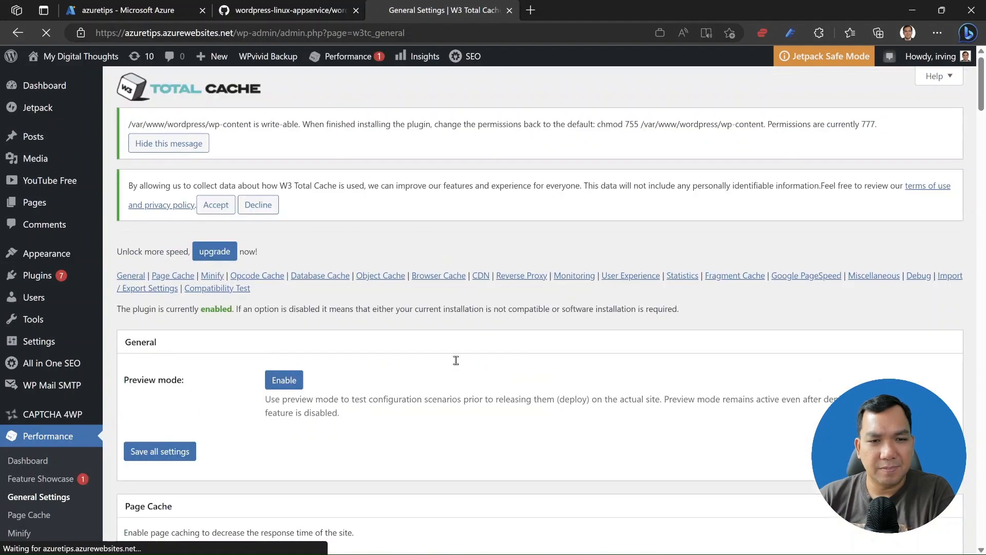
Check that General Settings use Redis for page, database and object caching, then open Page Cache settings.
{"action": "scroll", "coordinate": [456, 360], "scroll_direction": "down", "scroll_amount": 3}
{"action": "scroll", "coordinate": [457, 364], "scroll_direction": "down", "scroll_amount": 5}
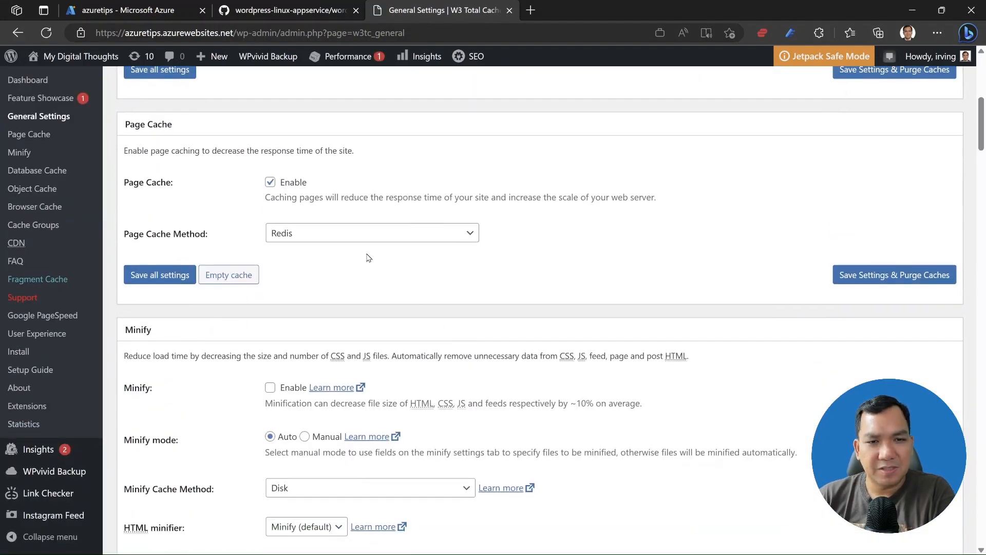
{"action": "scroll", "coordinate": [346, 304], "scroll_direction": "down", "scroll_amount": 3}
{"action": "scroll", "coordinate": [345, 304], "scroll_direction": "down", "scroll_amount": 7}
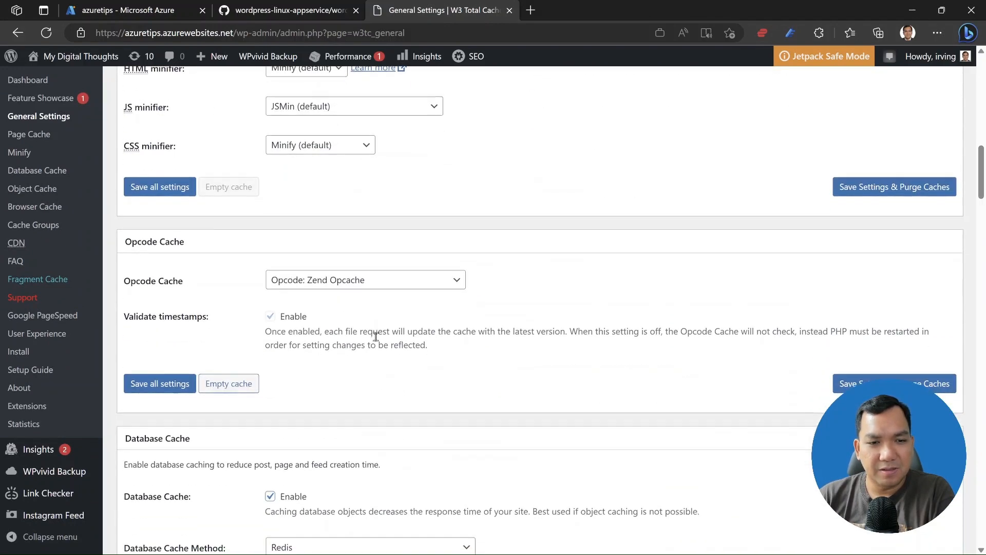
{"action": "scroll", "coordinate": [376, 337], "scroll_direction": "down", "scroll_amount": 7}
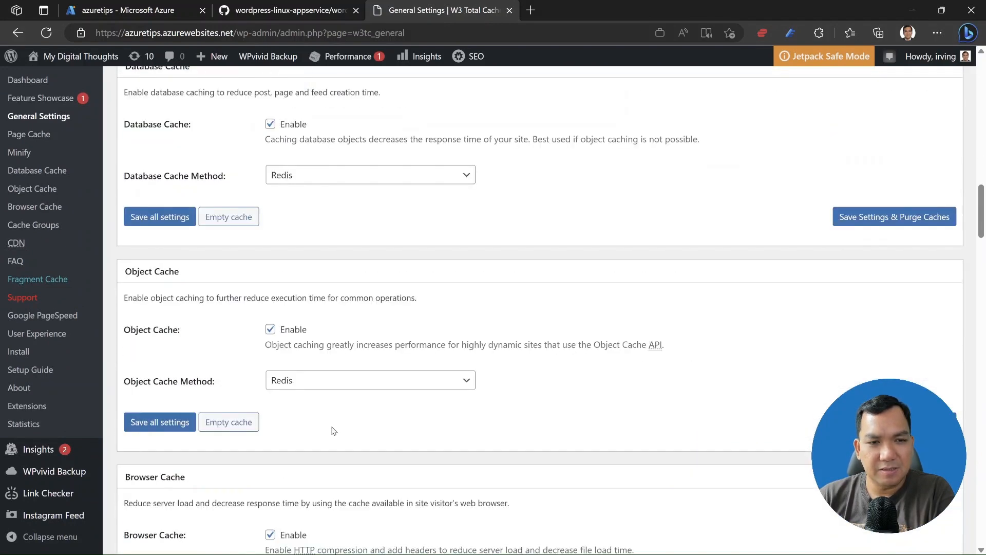
{"action": "scroll", "coordinate": [325, 399], "scroll_direction": "down", "scroll_amount": 2}
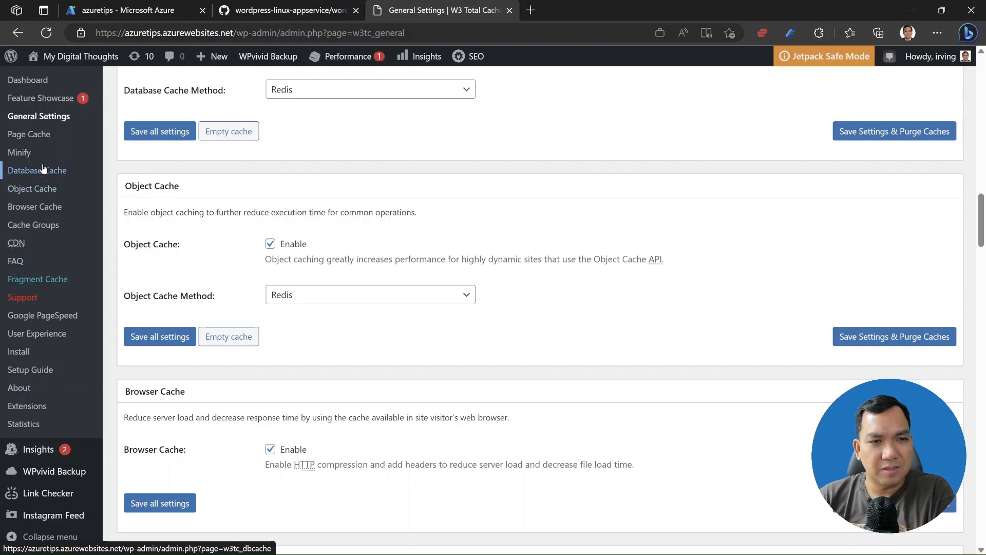
{"action": "left_click", "coordinate": [40, 134]}
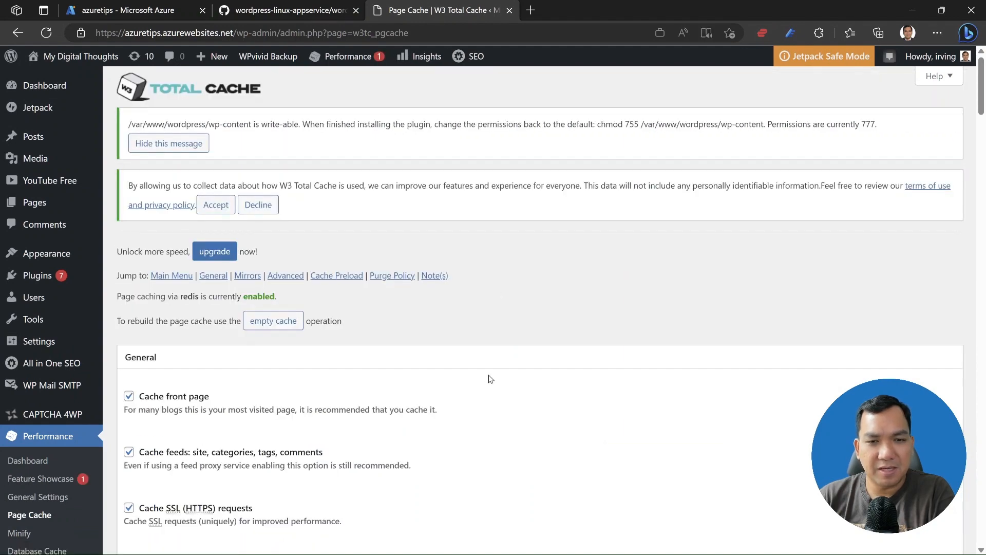
Test the page cache's Redis connection to 127.0.0.1:6379 in the Advanced section.
{"action": "scroll", "coordinate": [490, 380], "scroll_direction": "down", "scroll_amount": 3}
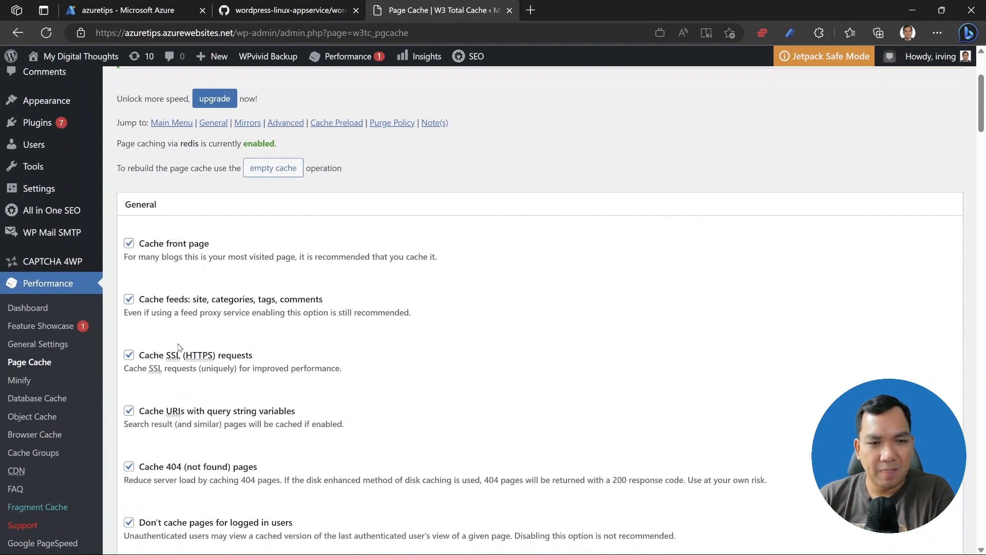
{"action": "scroll", "coordinate": [180, 369], "scroll_direction": "down", "scroll_amount": 7}
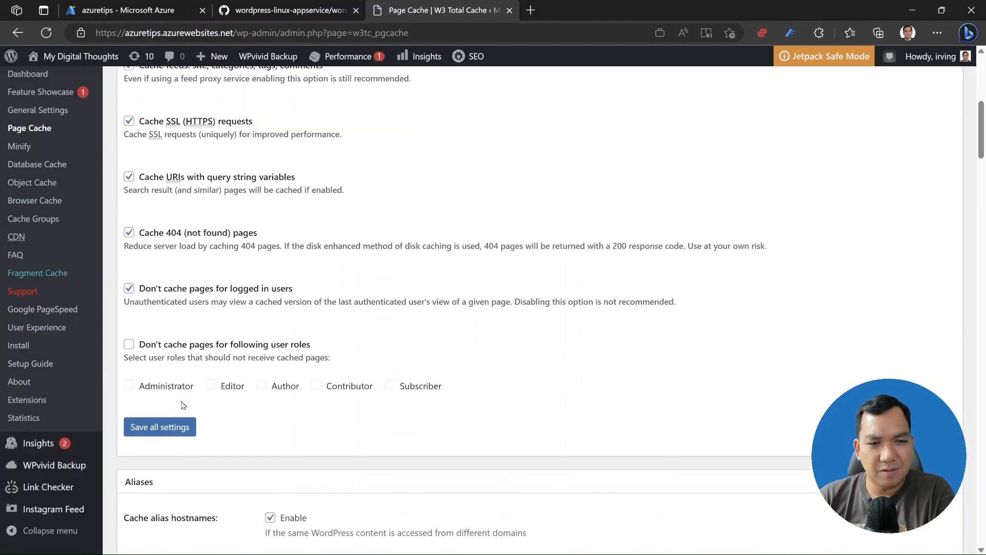
{"action": "scroll", "coordinate": [182, 405], "scroll_direction": "down", "scroll_amount": 10}
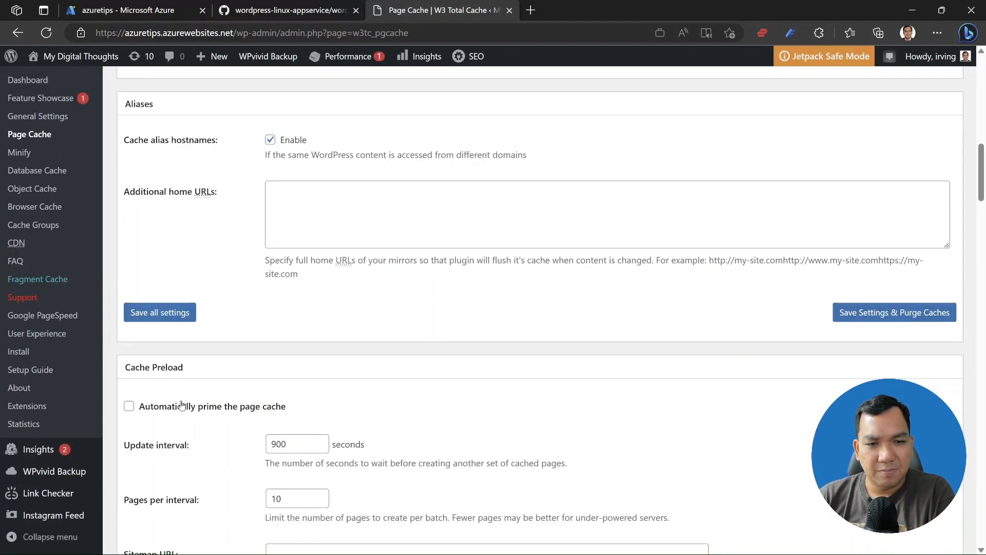
{"action": "scroll", "coordinate": [183, 405], "scroll_direction": "down", "scroll_amount": 12}
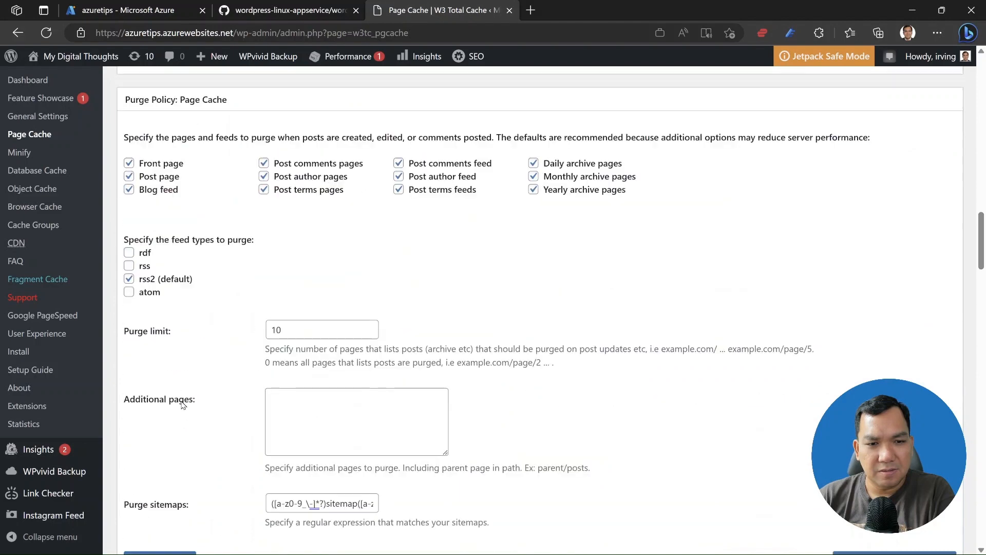
{"action": "scroll", "coordinate": [182, 405], "scroll_direction": "down", "scroll_amount": 7}
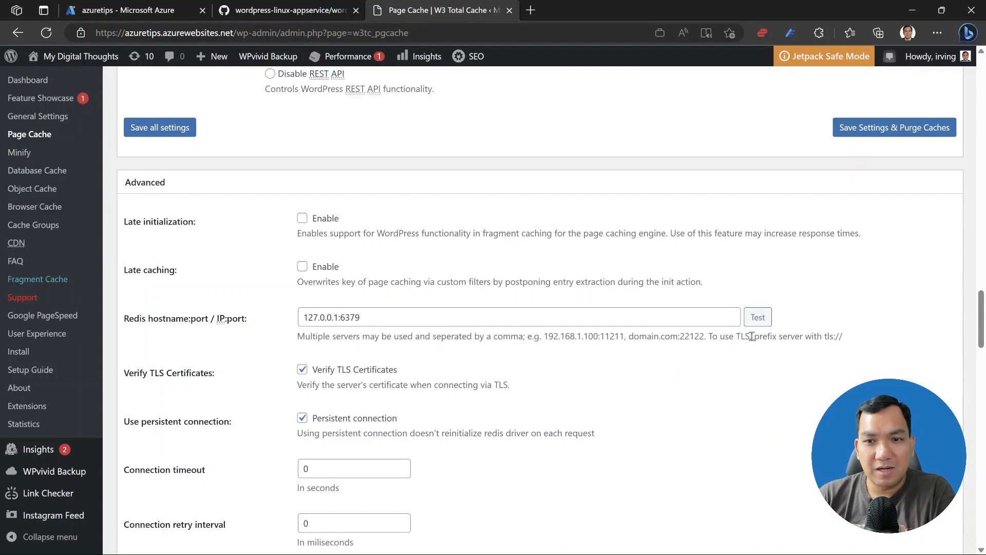
{"action": "left_click", "coordinate": [758, 318]}
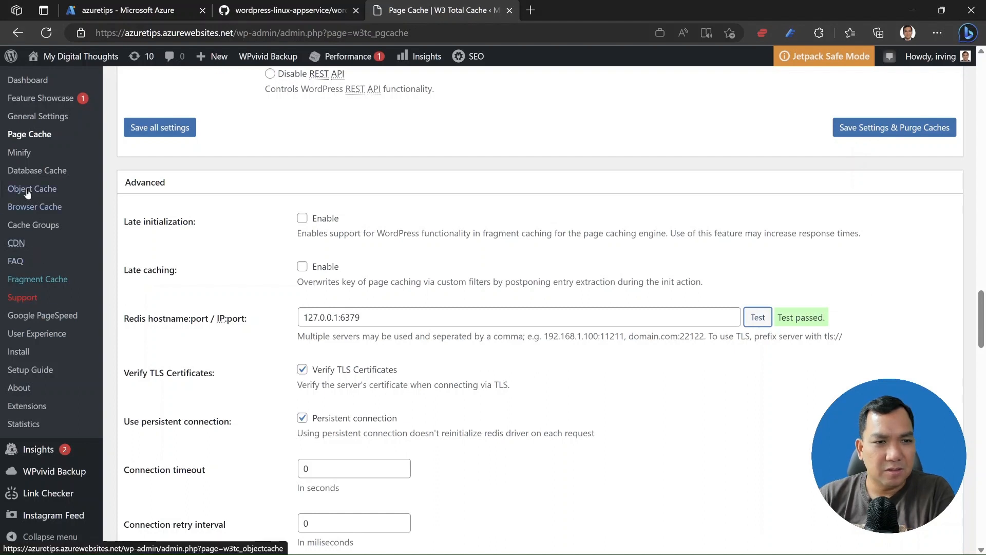
Open the Database Cache settings page and scroll through it.
{"action": "left_click", "coordinate": [54, 170]}
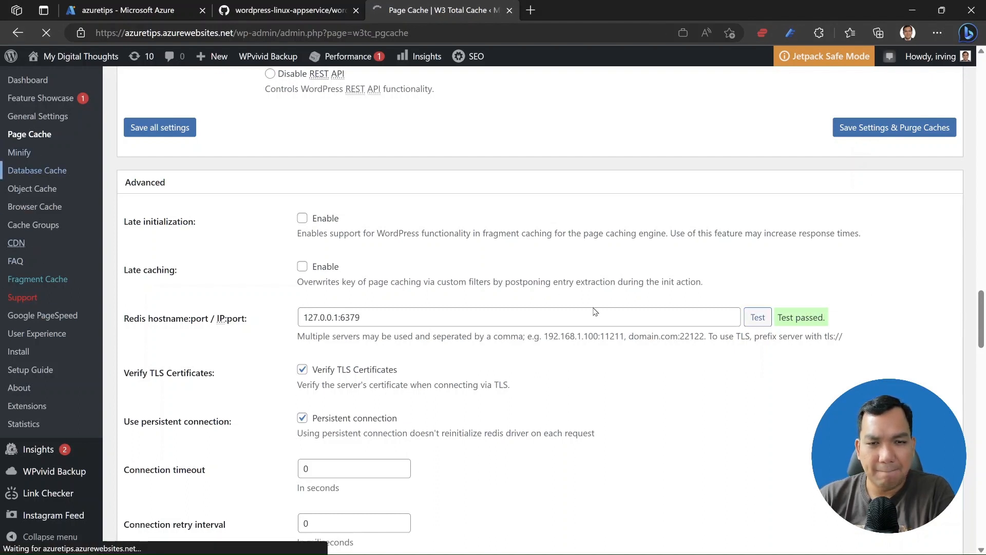
{"action": "scroll", "coordinate": [595, 318], "scroll_direction": "down", "scroll_amount": 2}
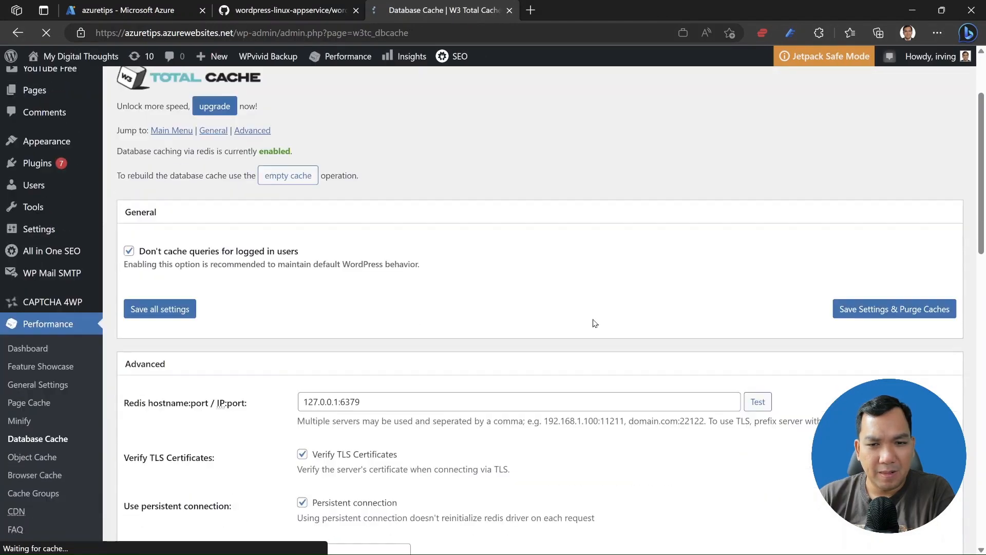
{"action": "scroll", "coordinate": [594, 323], "scroll_direction": "down", "scroll_amount": 2}
Pass the database cache's Redis test at 127.0.0.1:6379, then open Object Cache settings.
{"action": "left_click", "coordinate": [748, 317]}
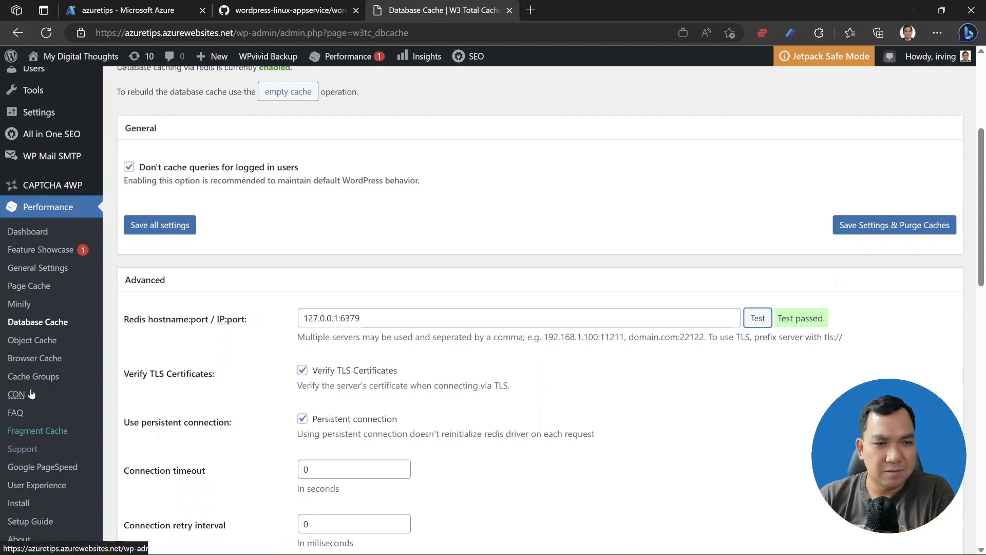
{"action": "left_click", "coordinate": [46, 341]}
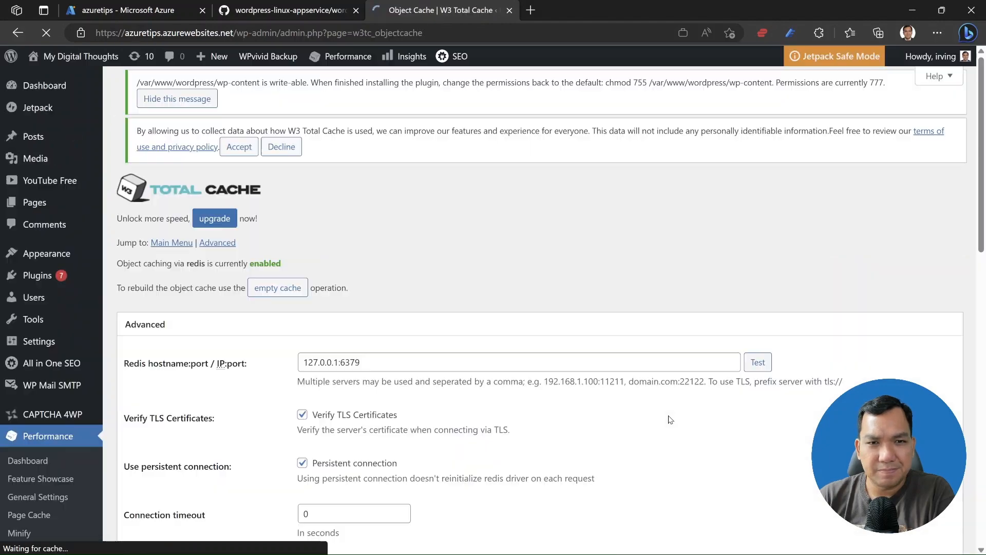
Pass the object cache's Redis test at 127.0.0.1:6379, then bring up Visit Site's context menu.
{"action": "scroll", "coordinate": [670, 419], "scroll_direction": "down", "scroll_amount": 2}
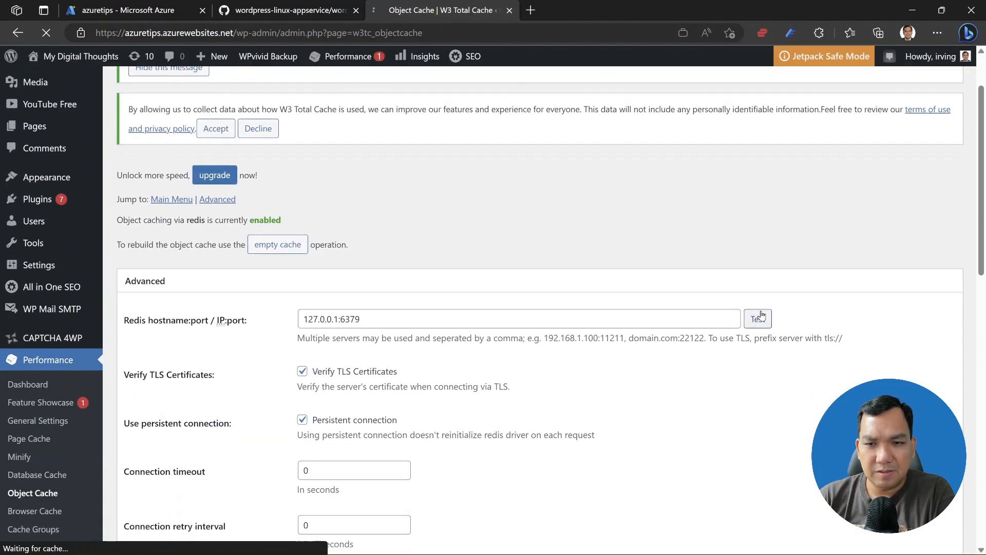
{"action": "left_click", "coordinate": [759, 318]}
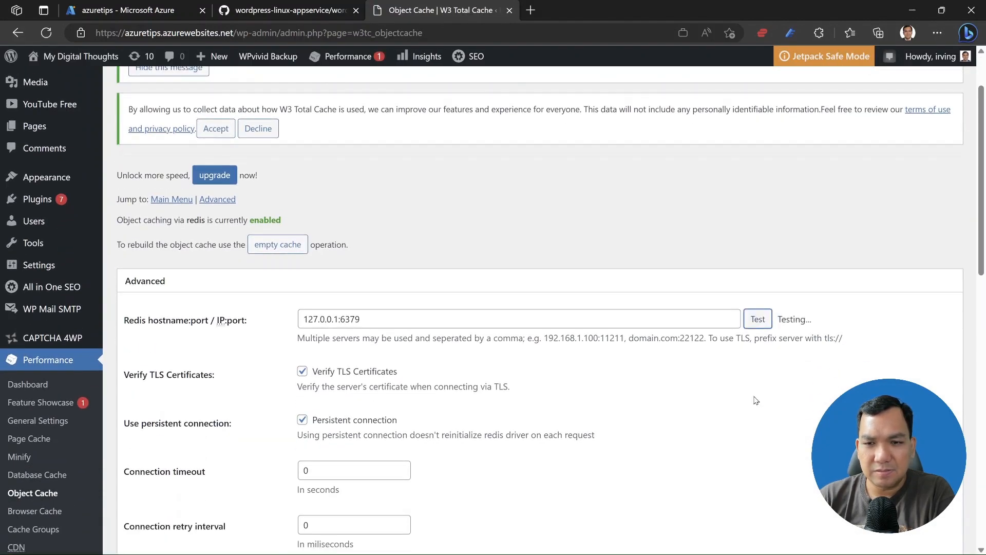
{"action": "scroll", "coordinate": [749, 402], "scroll_direction": "up", "scroll_amount": 2}
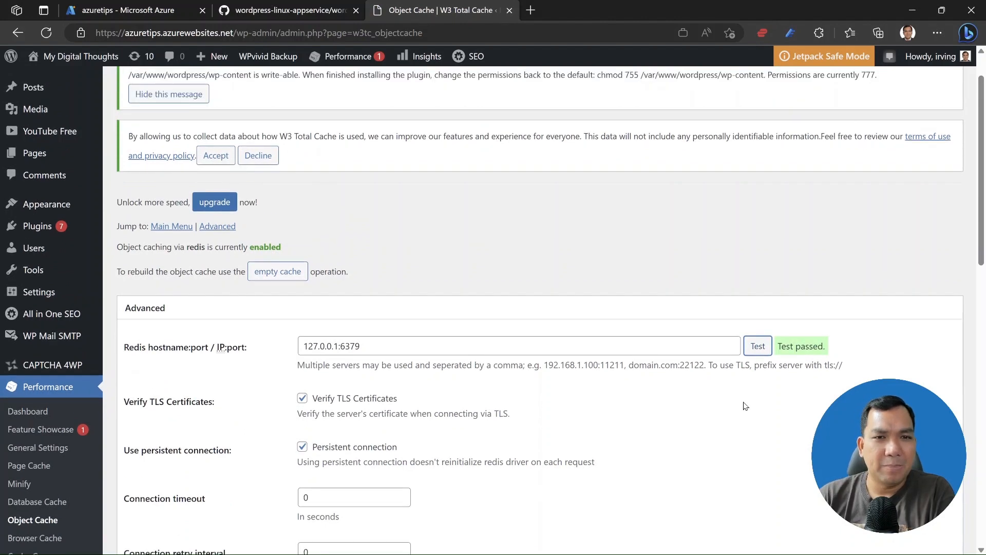
{"action": "mouse_move", "coordinate": [72, 56]}
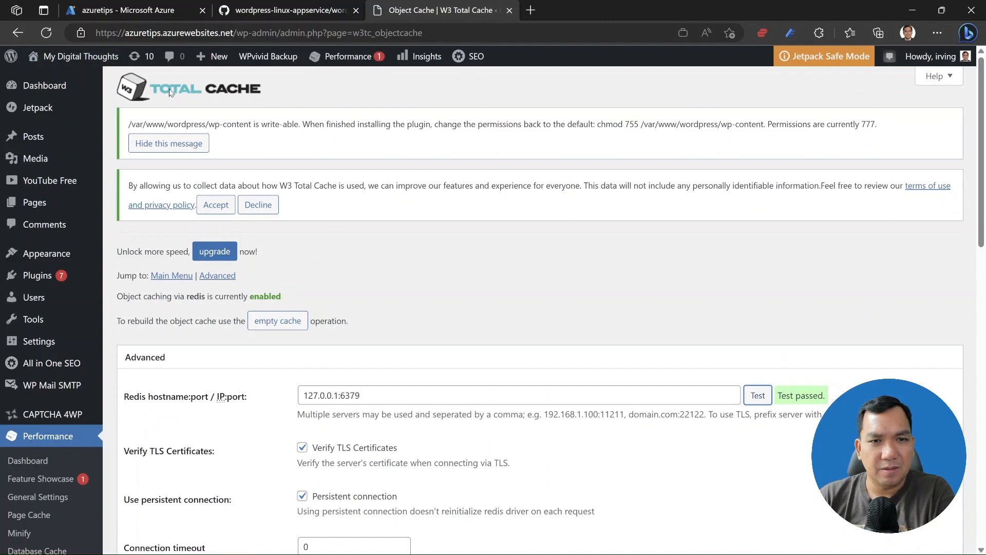
{"action": "right_click", "coordinate": [58, 78]}
Open the live My Digital Thoughts site in a new tab and browse its home page.
{"action": "left_click", "coordinate": [98, 88]}
{"action": "left_click", "coordinate": [584, 8]}
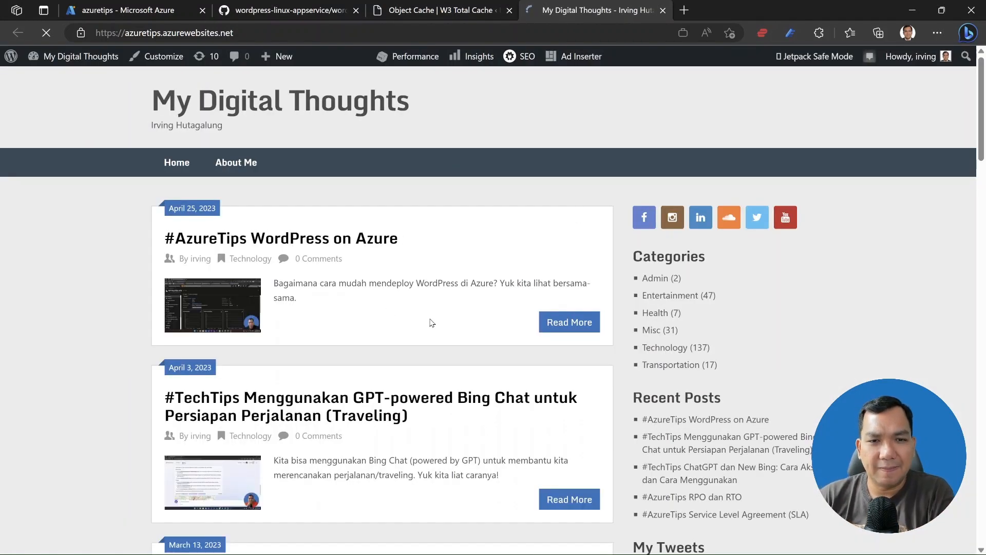
{"action": "scroll", "coordinate": [431, 322], "scroll_direction": "down", "scroll_amount": 5}
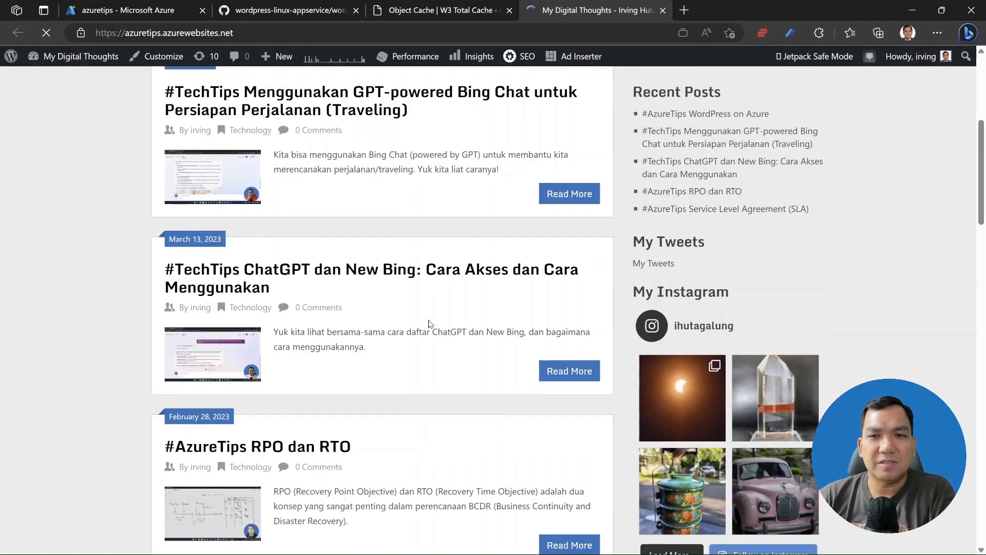
{"action": "scroll", "coordinate": [430, 324], "scroll_direction": "up", "scroll_amount": 5}
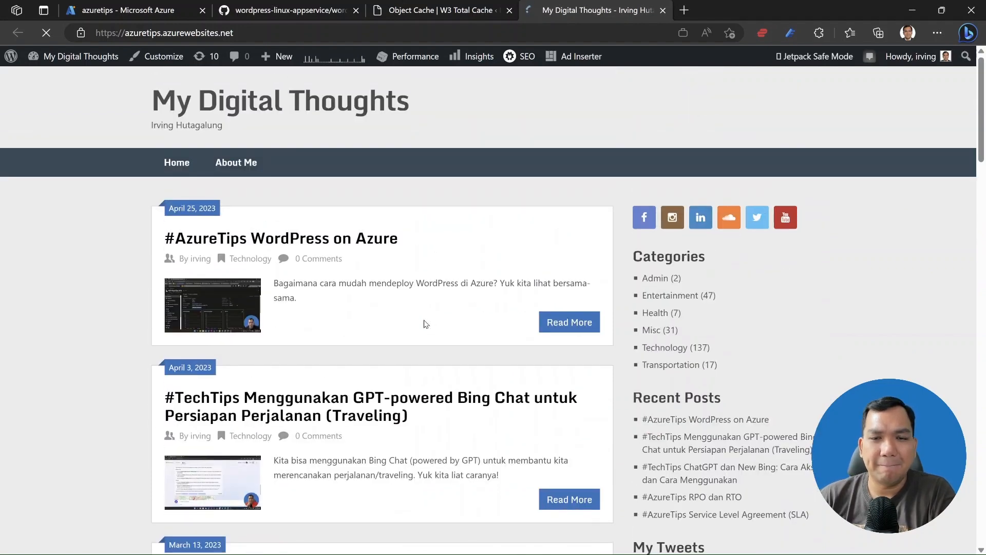